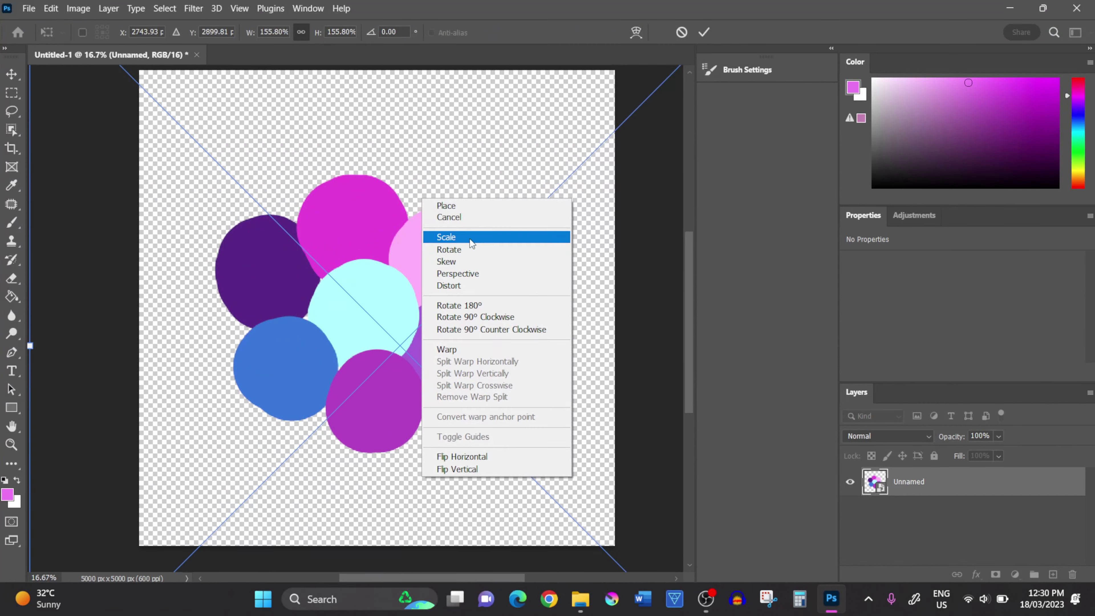
Flip the coloured circle cluster horizontally, then export it, replacing the existing image file
left_click(452, 459)
left_click(704, 32)
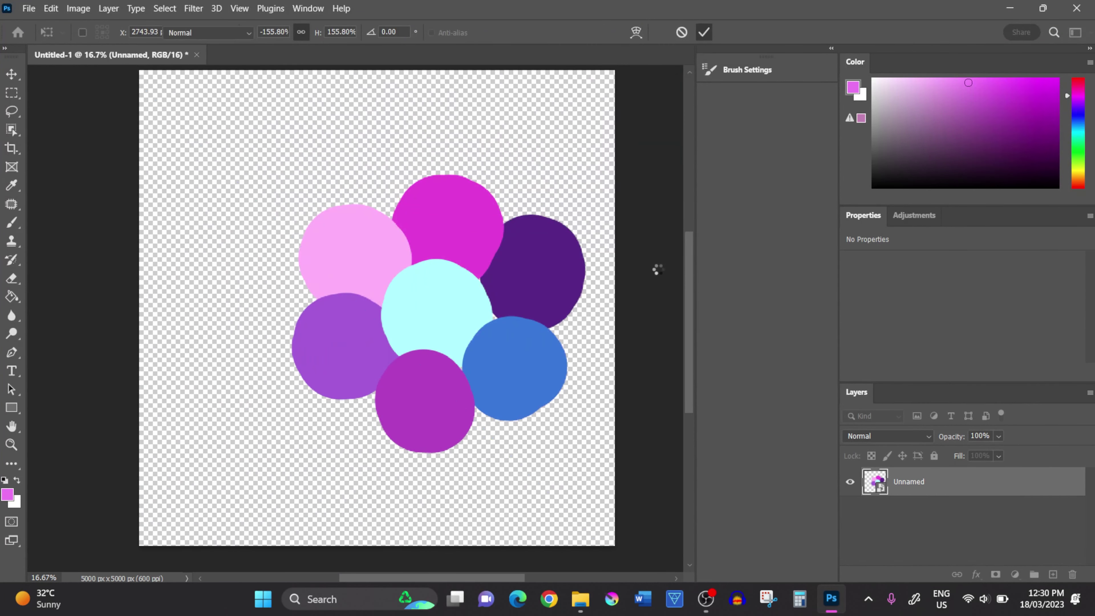
left_click(24, 5)
left_click(244, 245)
left_click(479, 381)
left_click(578, 298)
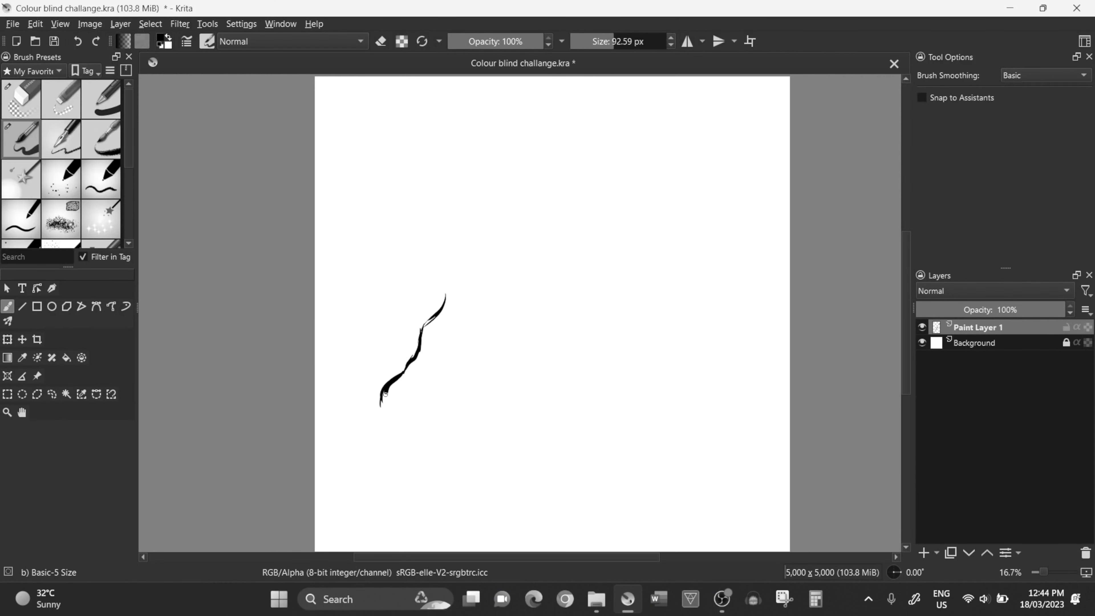
Draw the head's long curving outline and a hooked horn, then redo the left outline
left_click_drag(451, 327, 536, 115)
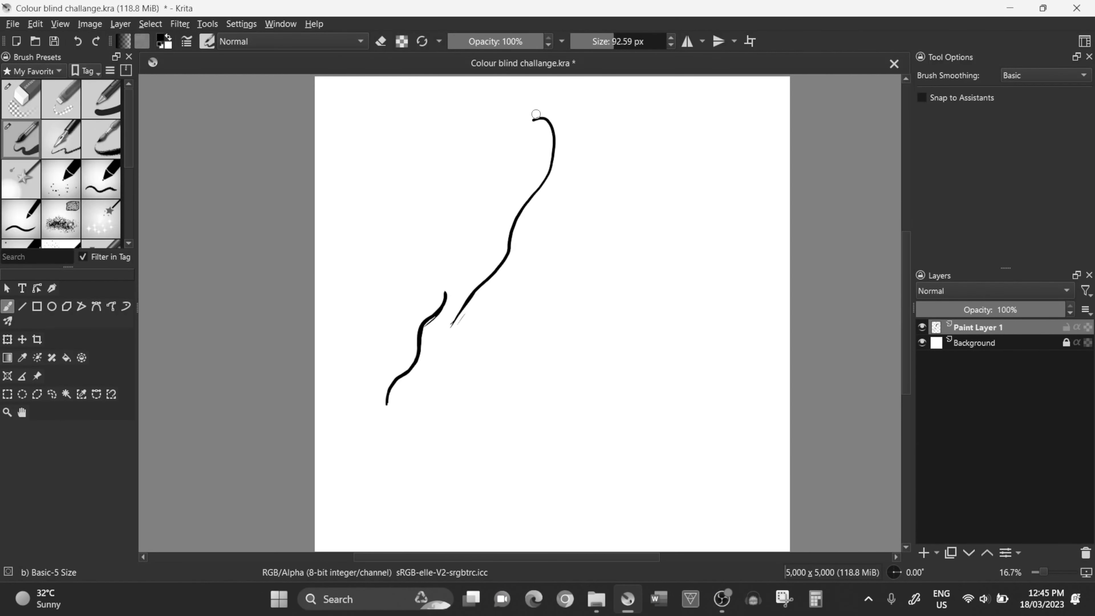
left_click_drag(485, 340, 535, 119)
left_click_drag(445, 295, 458, 147)
left_click(77, 43)
left_click_drag(445, 294, 477, 218)
key("ctrl+z")
Redraw the head's left outline, the lower jaw line and a stroke toward the back of the head
left_click(35, 103)
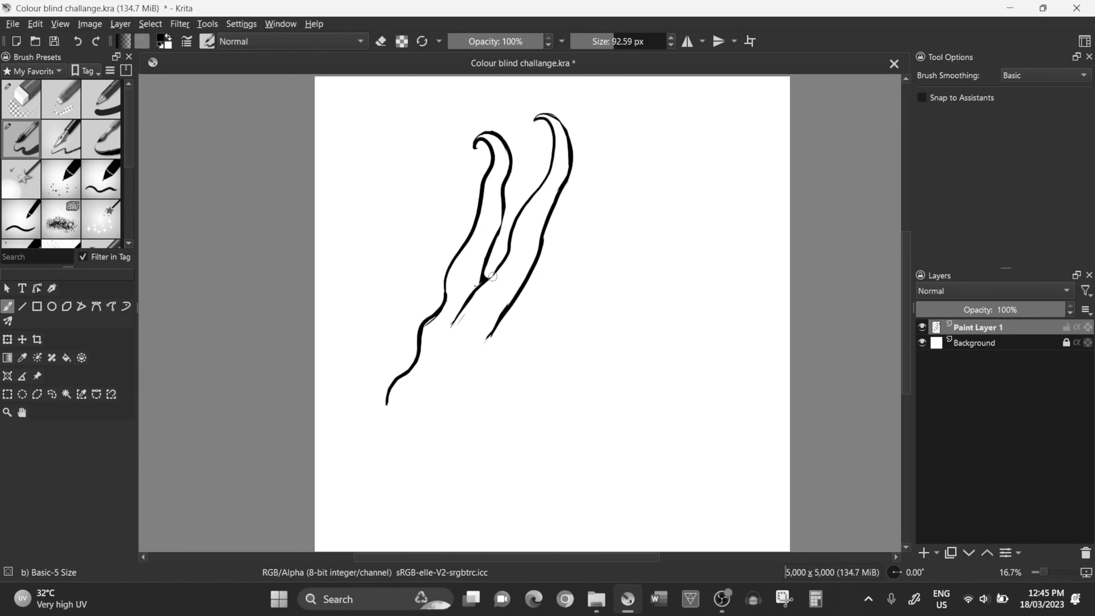
key("/")
left_click_drag(461, 235, 423, 324)
mouse_move(385, 404)
left_mouse_down()
mouse_move(479, 375)
mouse_move(526, 290)
left_mouse_up()
left_click(23, 87)
key("/")
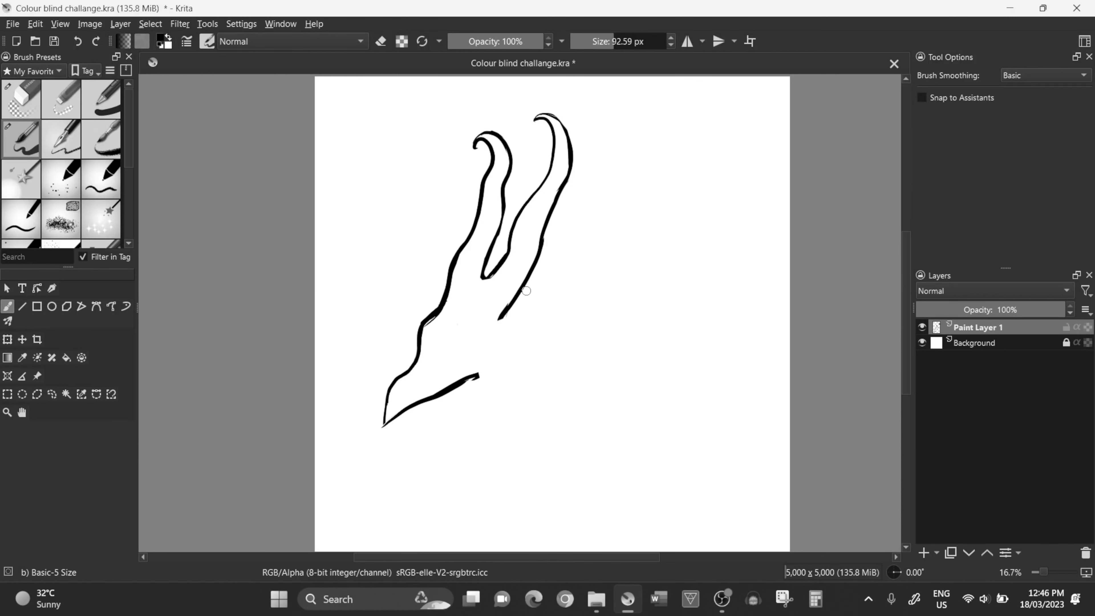
left_click_drag(522, 364, 588, 320)
Thicken the neck line, add spiky frill strokes, and erase the stray back-of-neck lines
key("/")
key("/")
left_click_drag(500, 325, 503, 341)
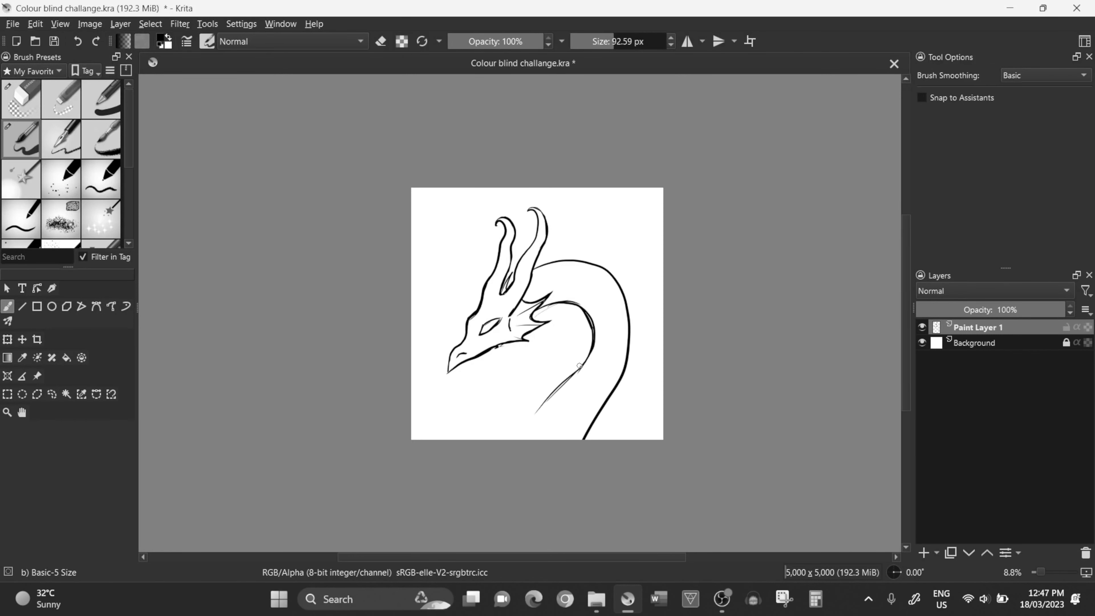
left_click_drag(579, 366, 521, 439)
key("plus")
mouse_move(539, 254)
left_mouse_down()
mouse_move(559, 233)
mouse_move(628, 230)
left_mouse_up()
key("slash")
left_click_drag(677, 319, 647, 254)
key("slash")
key("ctrl+z")
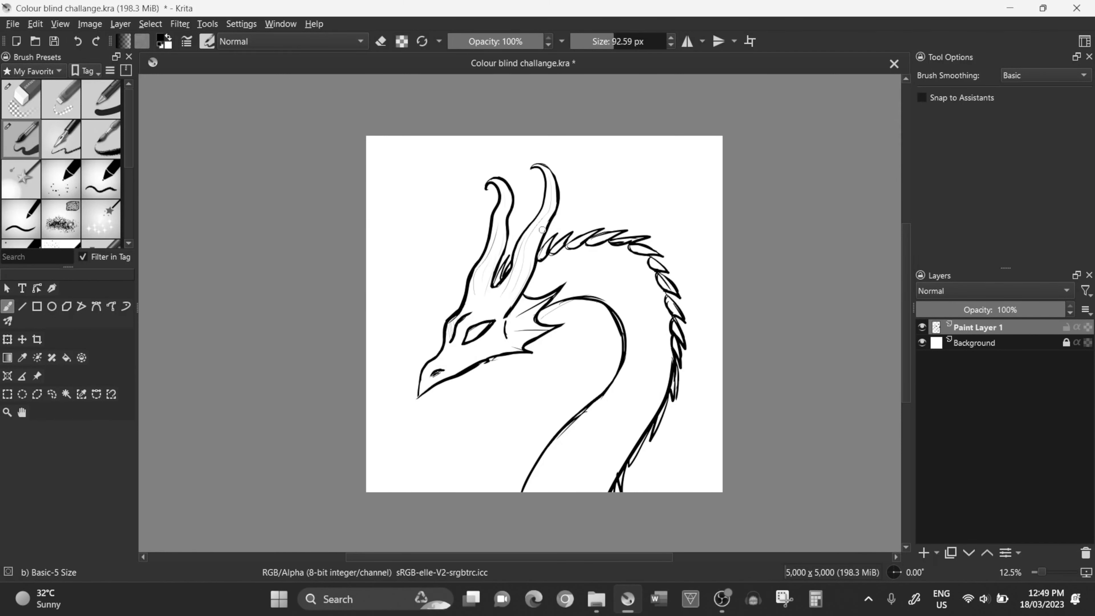
Draw a wing edge curving to the right, thin diagonal wing lines on the left, and scale dots
key("e")
left_click(20, 149)
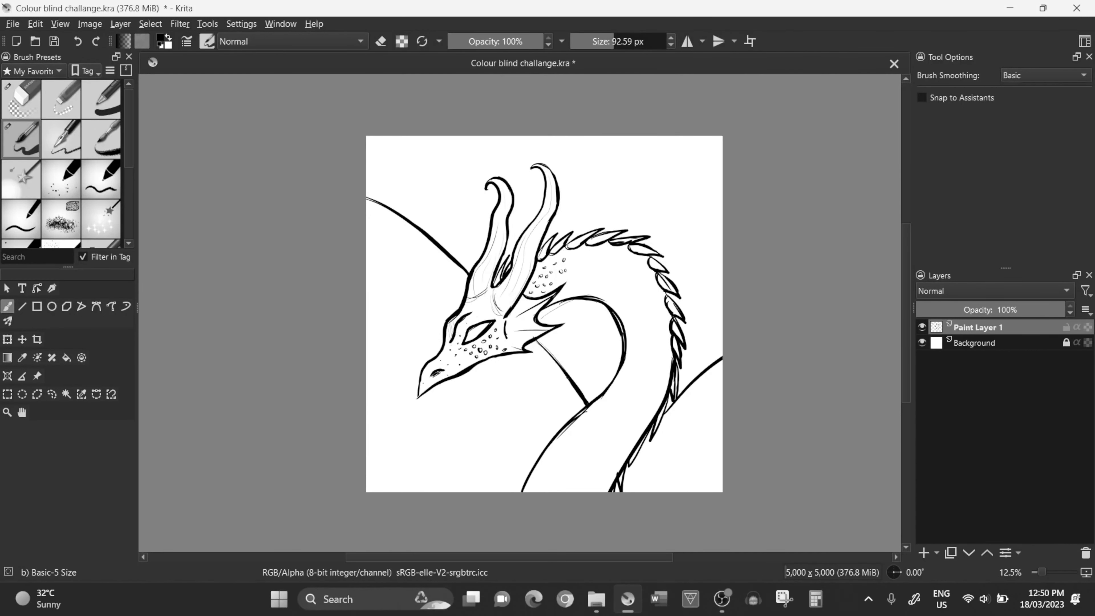
left_click_drag(634, 461, 819, 368)
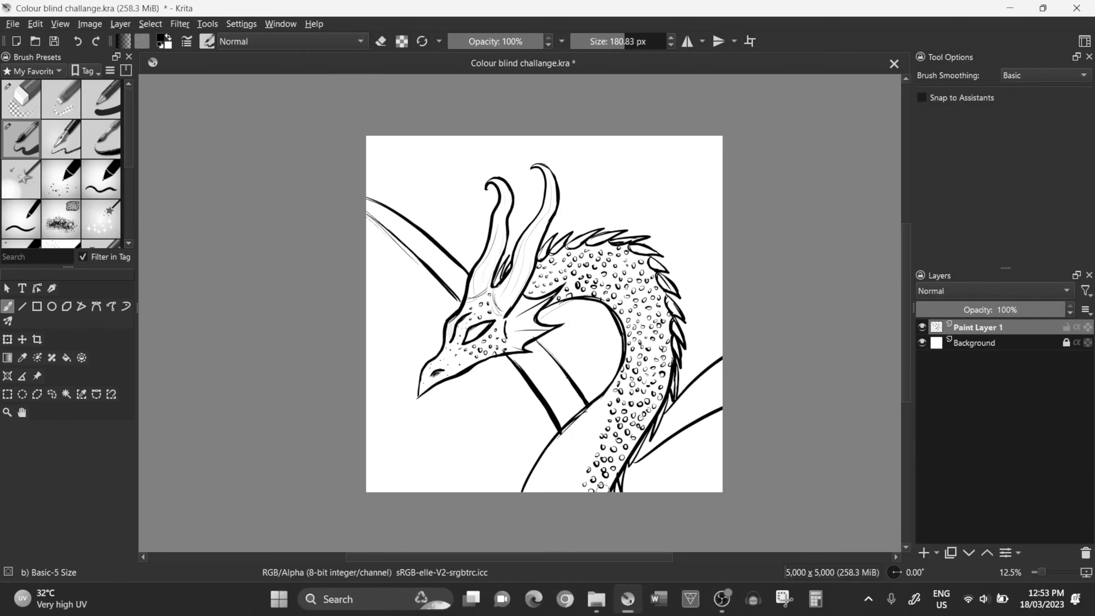
left_click_drag(376, 236, 411, 342)
left_click_drag(366, 332, 410, 464)
left_click_drag(442, 409, 476, 491)
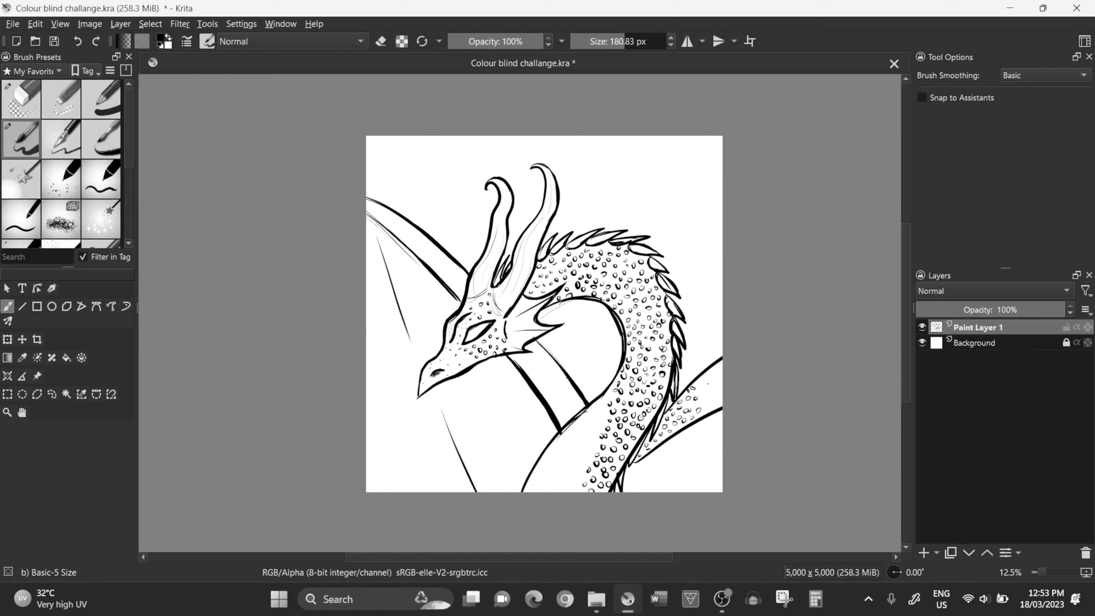
Ink the neck's inner curve, the left wing edge and the thin neck line thickly
mouse_move(536, 304)
left_mouse_down()
mouse_move(539, 436)
mouse_move(519, 491)
left_mouse_up()
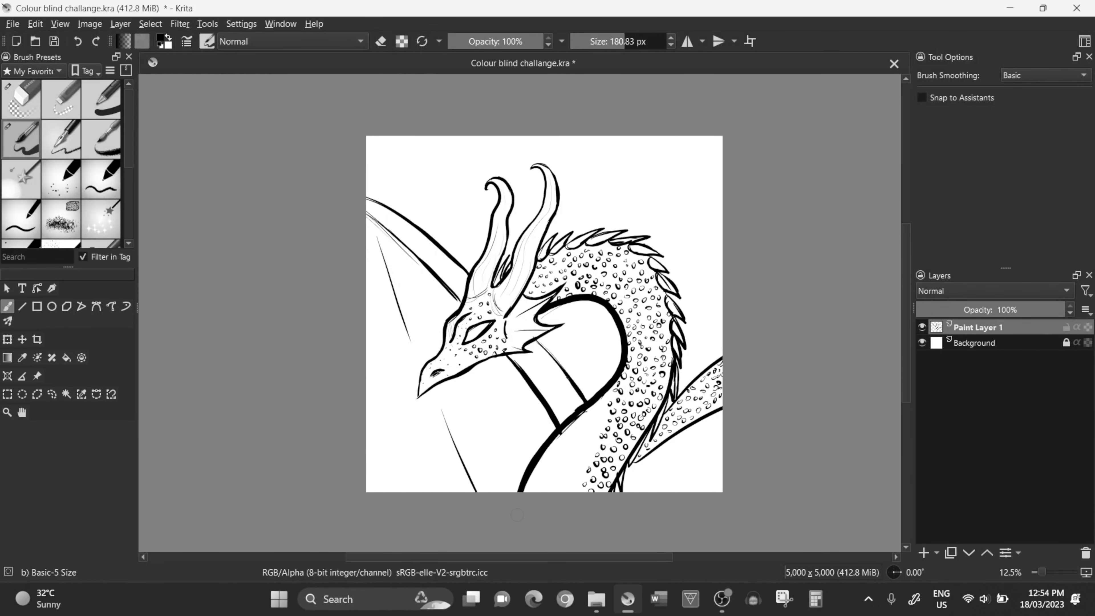
left_click_drag(370, 219, 462, 307)
left_click_drag(538, 341, 587, 402)
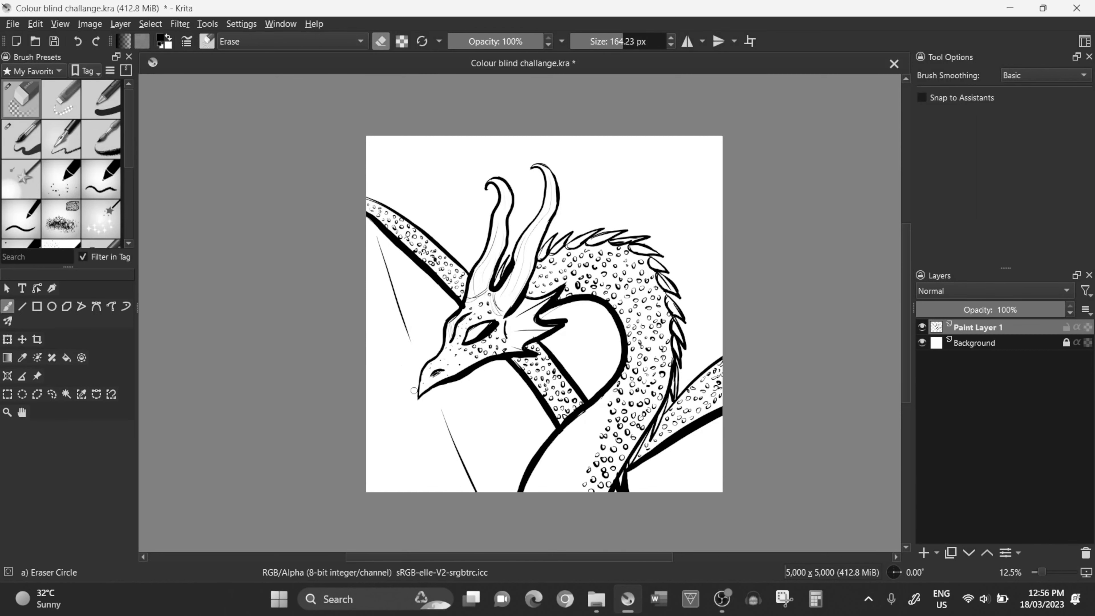
Add Paint Layer 2 and try out hatching strokes across the sky, undoing each attempt
left_click_drag(374, 148, 529, 146)
key("ctrl+z")
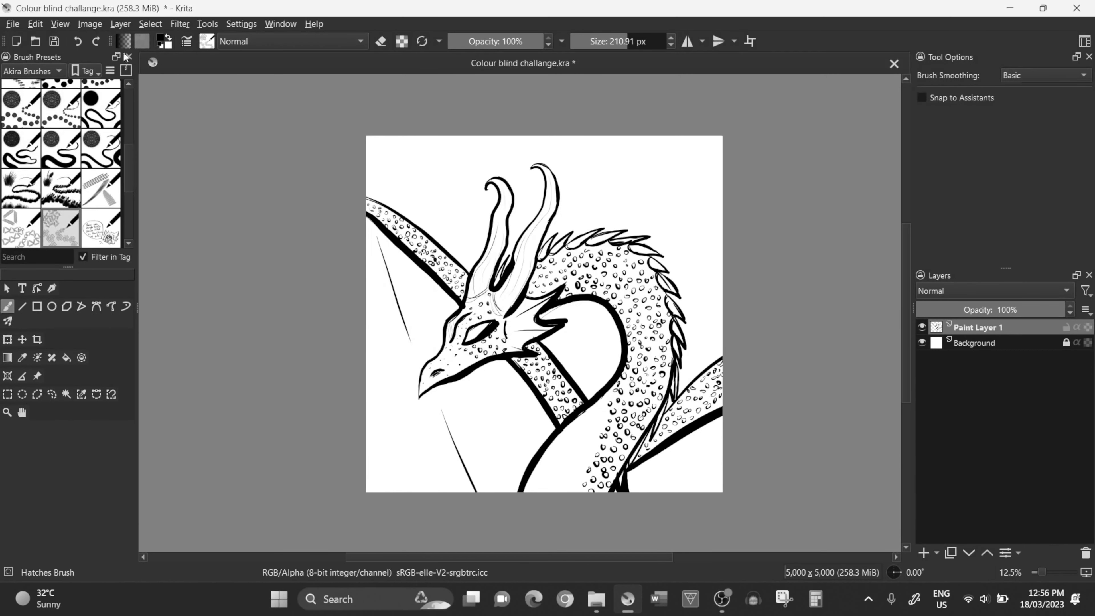
key("Insert")
left_click_drag(716, 159, 280, 121)
key("ctrl+z")
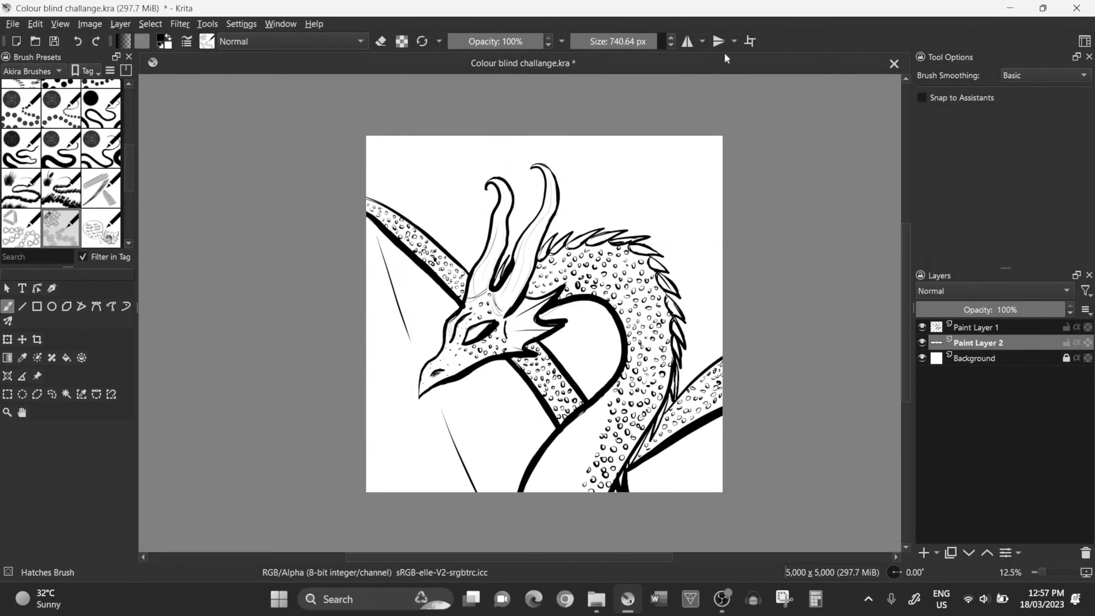
key("bracketright")
key("bracketright")
left_click_drag(690, 181, 383, 266)
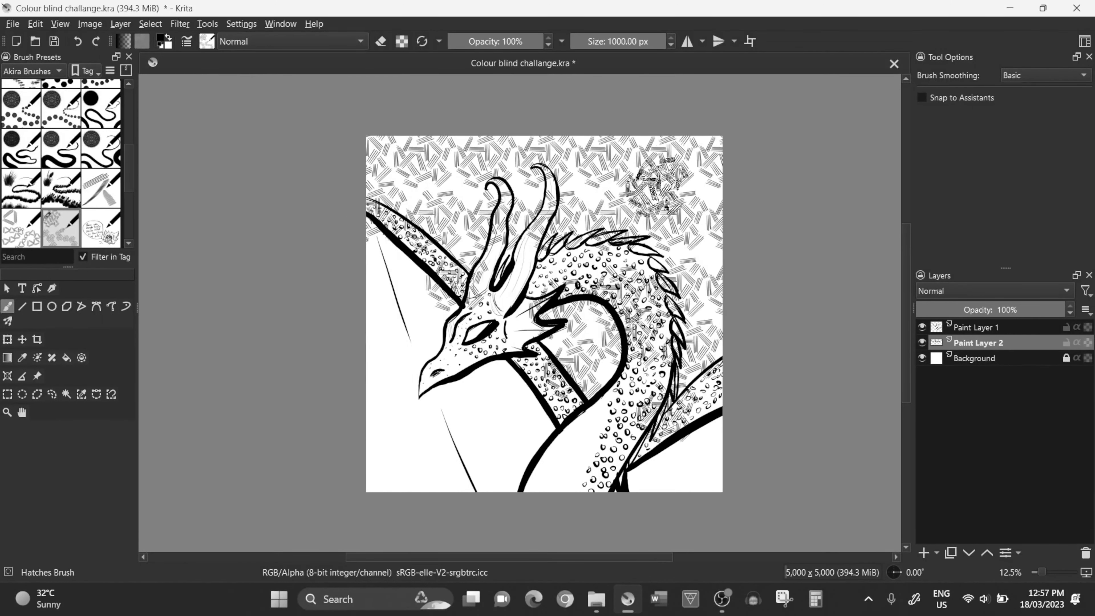
key("ctrl+z")
Switch to a fine line hatching brush and cover most of the canvas with diagonal hatching
left_click(101, 188)
left_click_drag(366, 149, 768, 245)
key("ctrl+z")
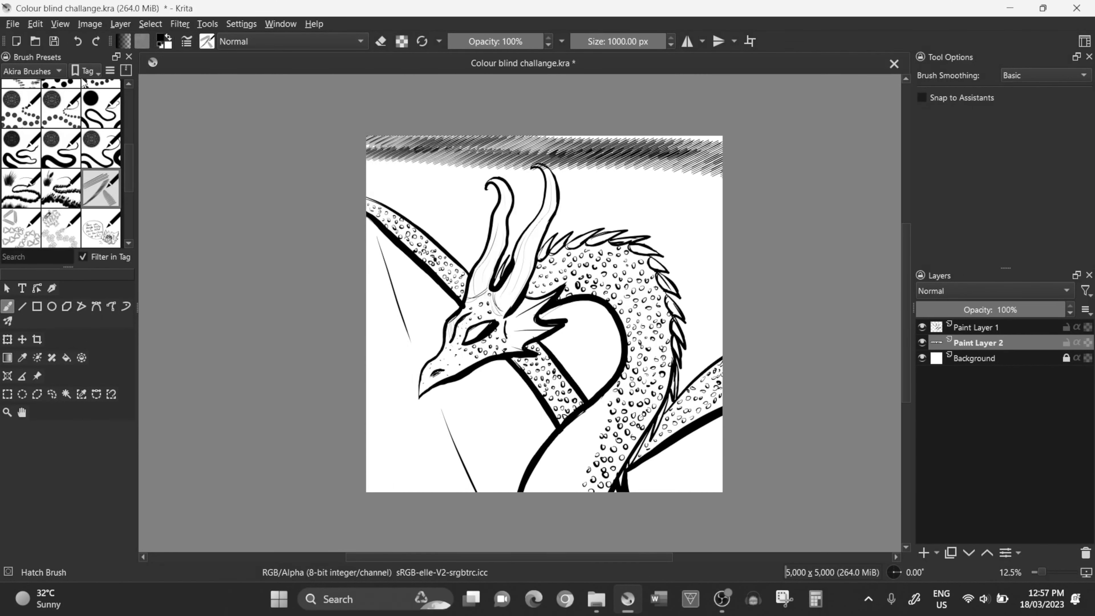
left_click_drag(432, 147, 647, 410)
Erase the hatching off the dragon's head, horns, neck, body and dotted outline
key("e")
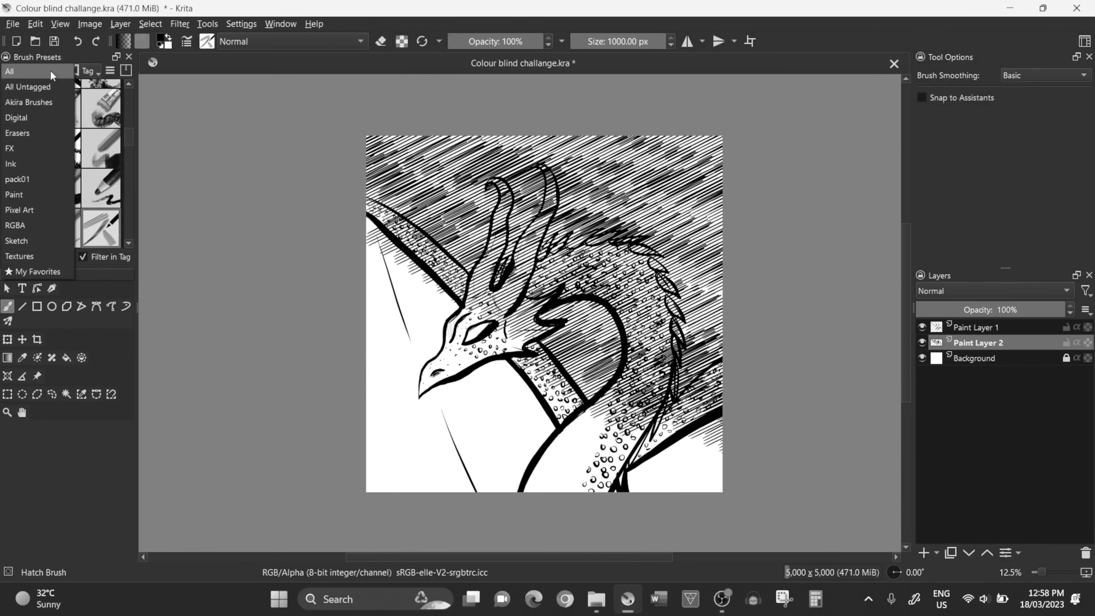
key("plus")
mouse_move(336, 203)
left_mouse_down()
mouse_move(582, 442)
mouse_move(690, 414)
mouse_move(647, 337)
left_mouse_up()
key("[")
key("[")
left_click_drag(560, 380, 531, 337)
mouse_move(539, 276)
left_mouse_down()
mouse_move(673, 367)
mouse_move(582, 246)
left_mouse_up()
left_click_drag(457, 302, 496, 207)
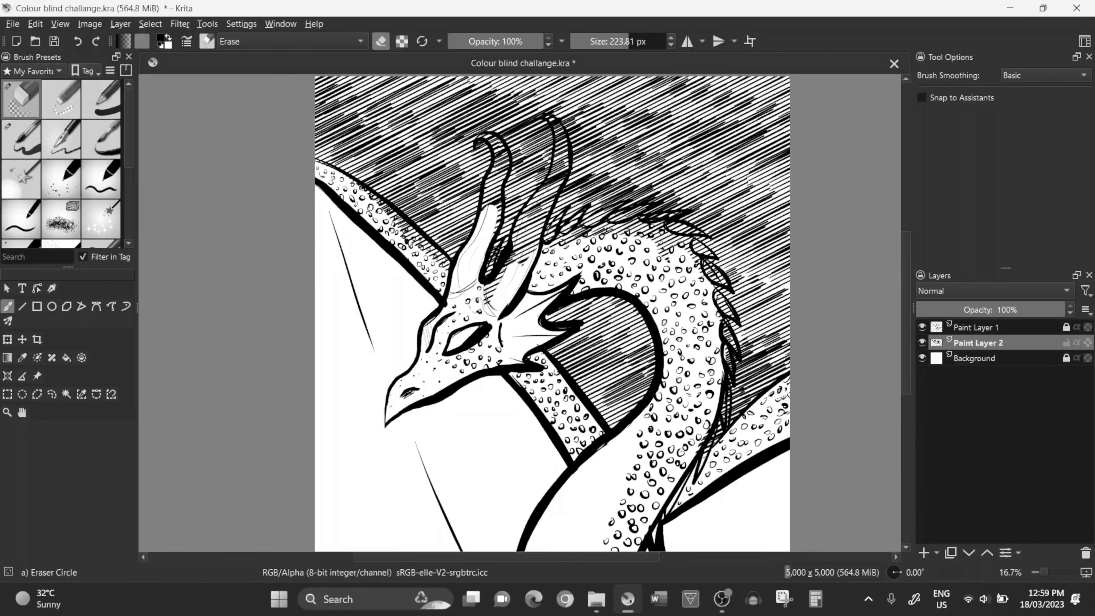
mouse_move(518, 268)
left_mouse_down()
mouse_move(560, 121)
mouse_move(492, 196)
left_mouse_up()
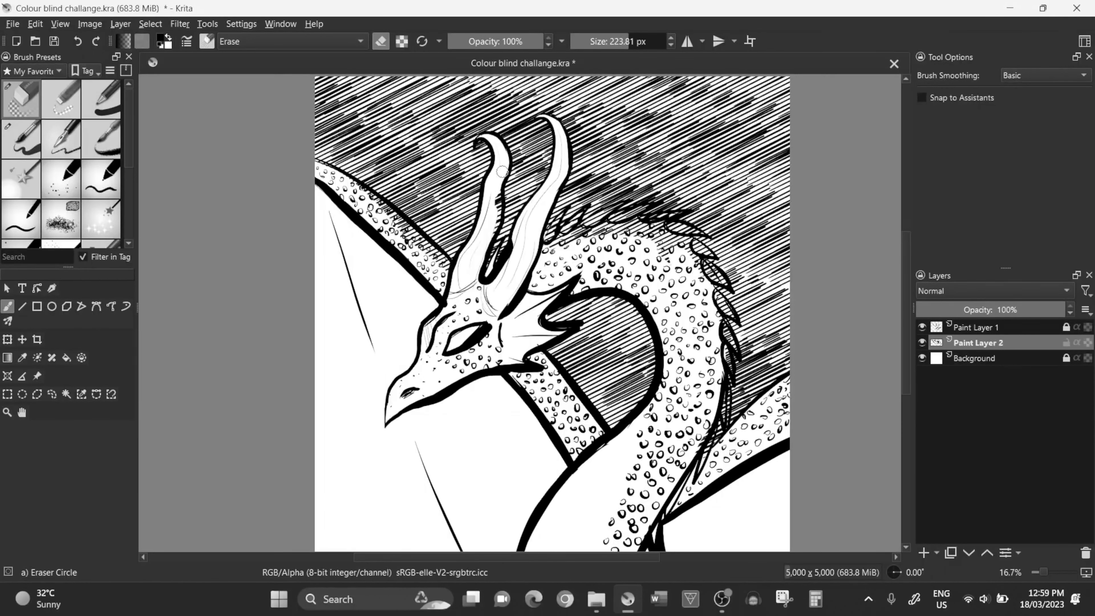
left_click_drag(352, 190, 405, 229)
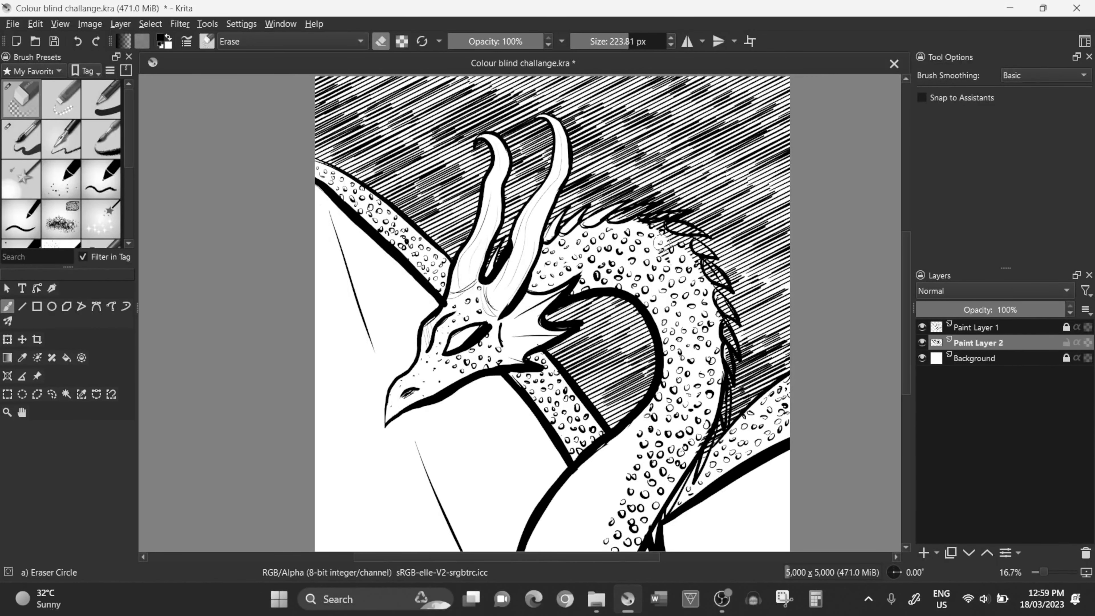
left_click_drag(660, 244, 728, 376)
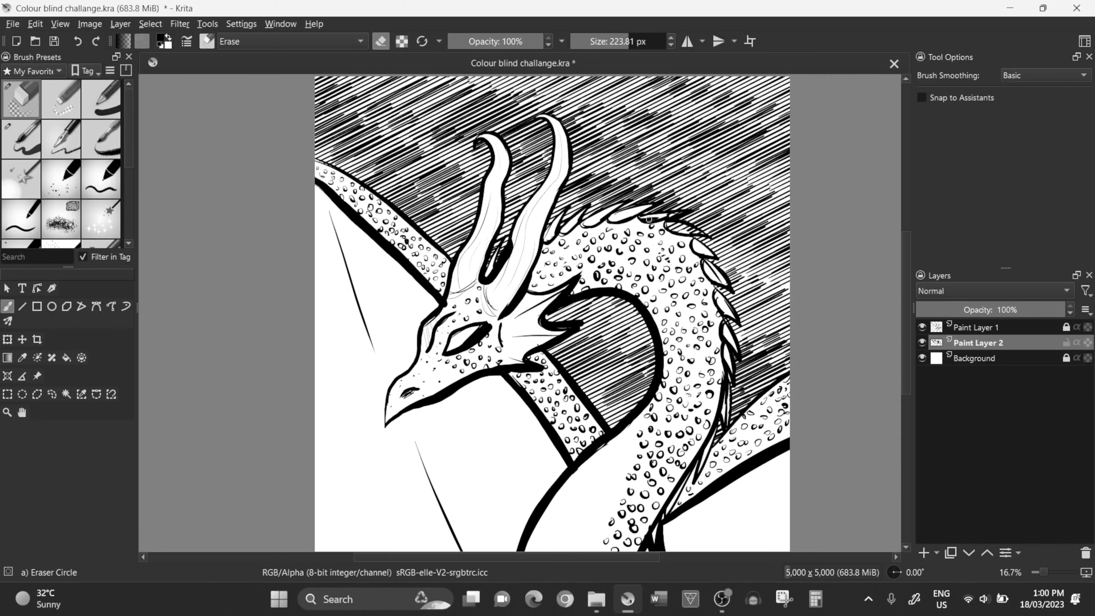
Zoom out to the whole canvas and add a new layer for wing texture
key("minus")
key("Insert")
left_click(32, 71)
Scatter Hatches Brush marks over the wing and lower-left areas, erasing them off the neck and body
left_click(61, 133)
mouse_move(388, 242)
left_mouse_down()
mouse_move(547, 444)
mouse_move(660, 272)
left_mouse_up()
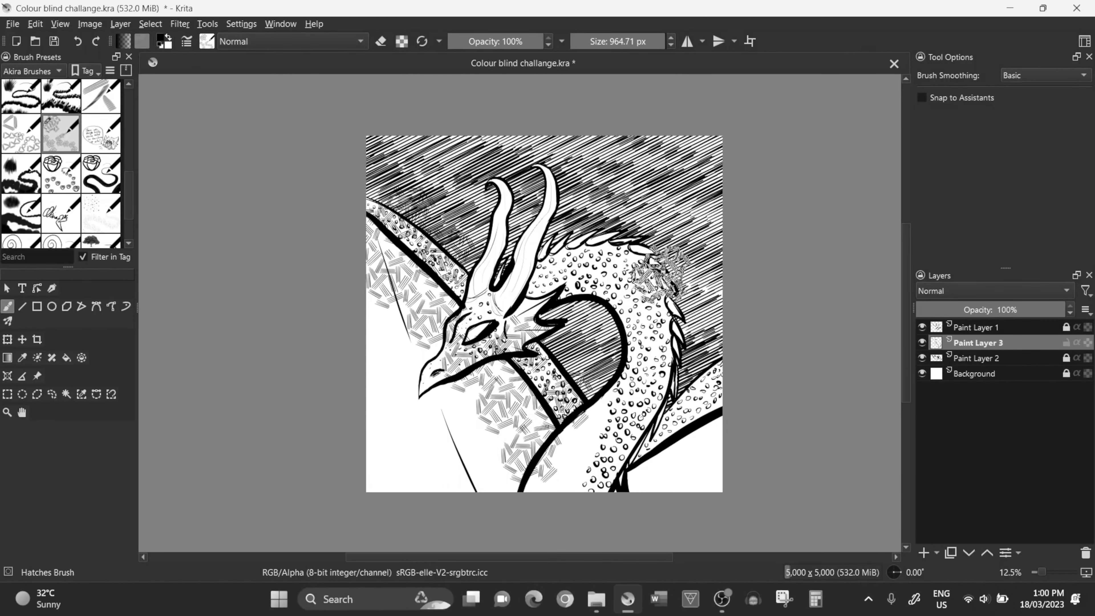
key("slash")
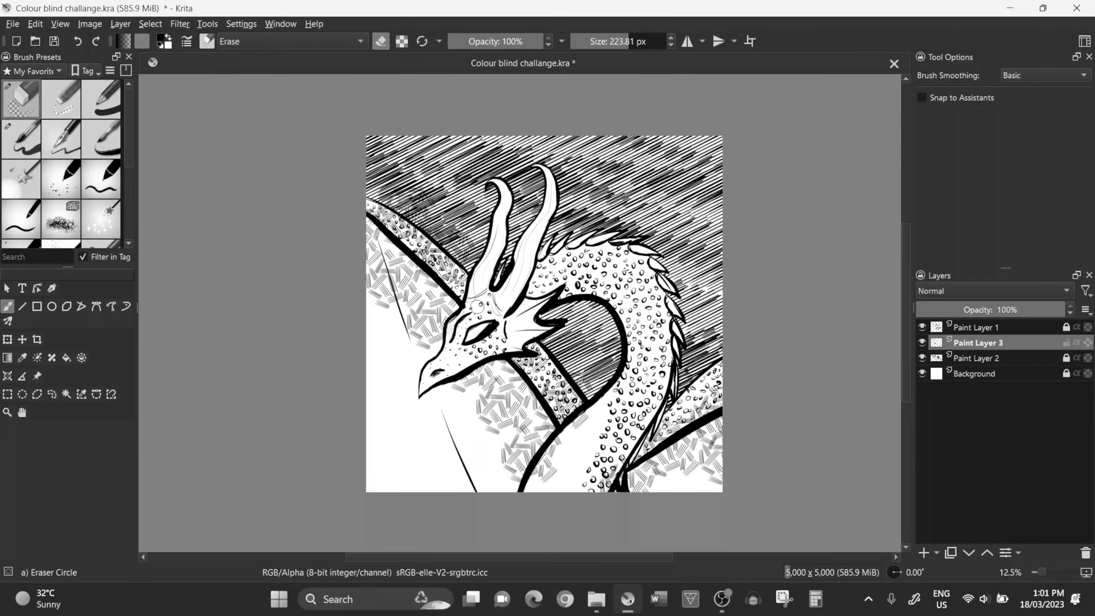
left_click_drag(477, 307, 690, 410)
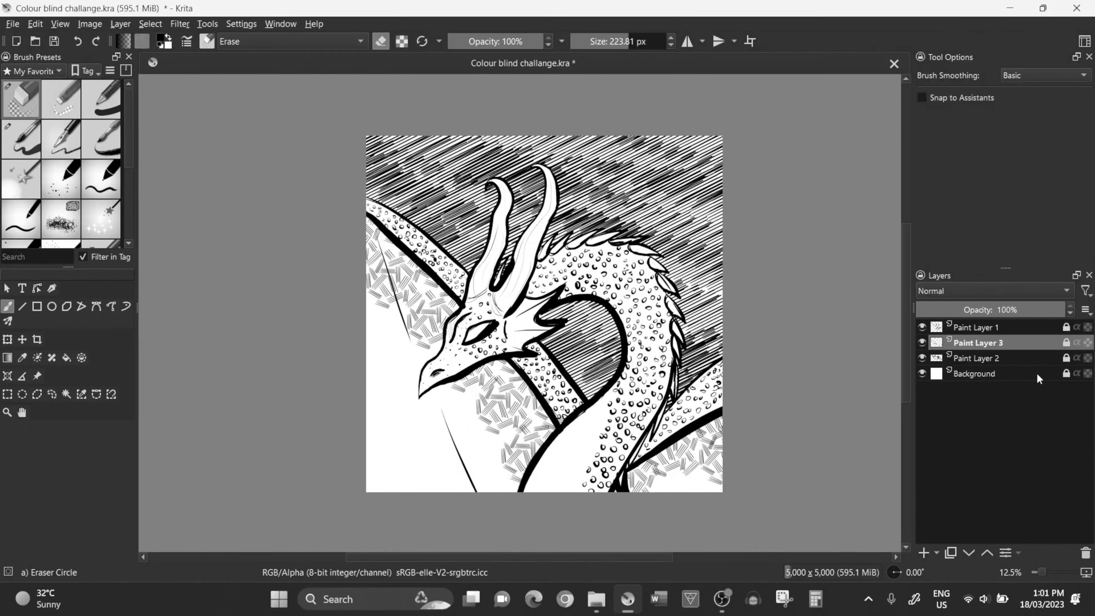
key("slash")
left_click(1067, 342)
mouse_move(380, 328)
left_mouse_down()
mouse_move(413, 431)
mouse_move(517, 496)
mouse_move(711, 496)
left_mouse_up()
key("slash")
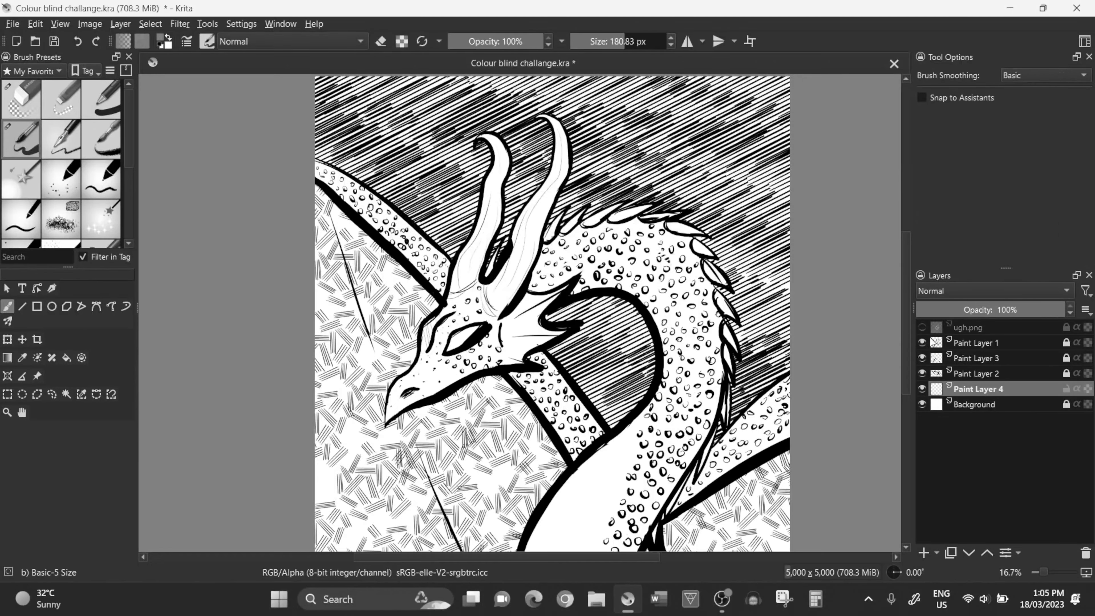
Paint flat grey over the dragon's beak, face, head and the base of the horns
left_click_drag(405, 350, 384, 382)
left_click_drag(435, 337, 392, 388)
key("plus")
left_click_drag(470, 310, 384, 371)
left_click_drag(413, 259, 379, 358)
mouse_move(431, 310)
left_mouse_down()
mouse_move(466, 225)
mouse_move(422, 294)
left_mouse_up()
left_click_drag(504, 285, 466, 336)
left_click_drag(517, 250, 474, 216)
Shade both horns grey up to their tips and paint grey on the spotted body
scroll(909, 274, "up", 3)
left_click_drag(551, 220, 525, 311)
left_click_drag(573, 108, 564, 220)
left_click_drag(534, 358, 621, 304)
left_click_drag(599, 352, 690, 332)
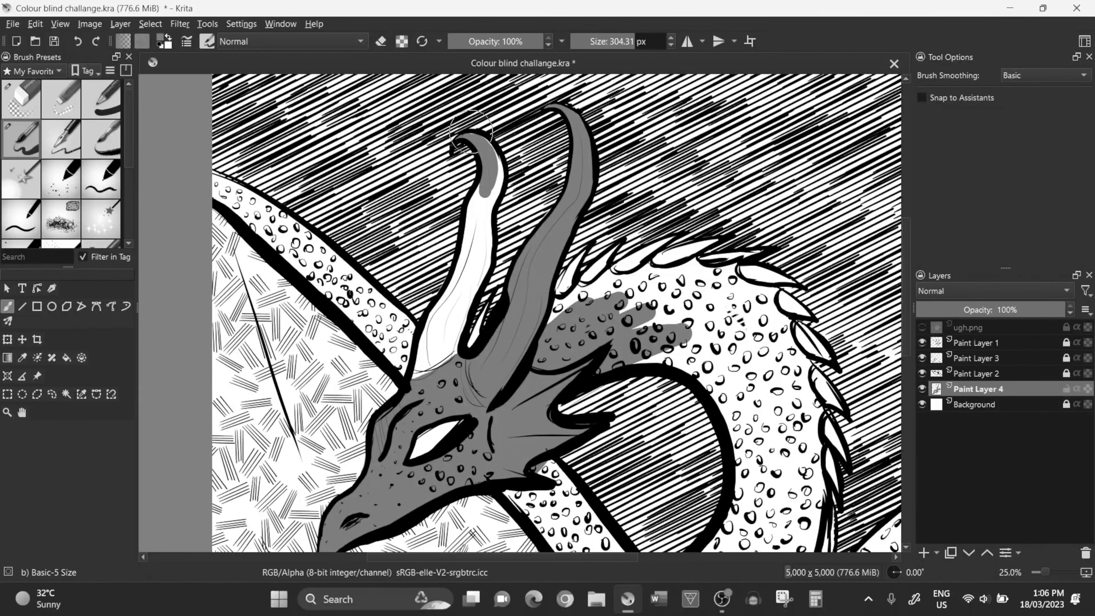
left_click_drag(457, 142, 504, 268)
left_click_drag(492, 224, 418, 371)
Shade the upper and lower neck bands and the right side of the body grey
left_click_drag(248, 201, 401, 358)
scroll(362, 311, "down", 3)
mouse_move(513, 371)
left_mouse_down()
mouse_move(637, 522)
mouse_move(771, 425)
left_mouse_up()
scroll(772, 425, "up", 1)
mouse_move(711, 505)
left_mouse_down()
mouse_move(569, 405)
mouse_move(698, 505)
left_mouse_up()
scroll(647, 431, "down", 3)
left_click_drag(638, 185, 811, 418)
left_click_drag(750, 177, 793, 319)
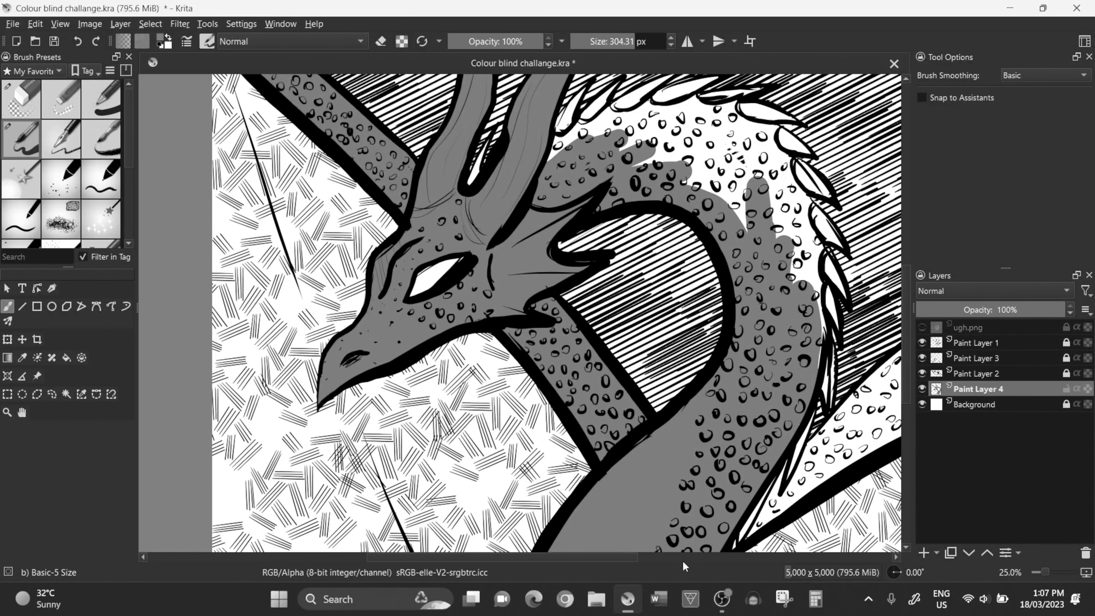
Fill the upper body, neck and mane edge with grey and add more body shading
mouse_move(556, 156)
left_mouse_down()
mouse_move(578, 121)
mouse_move(613, 129)
mouse_move(750, 224)
mouse_move(776, 186)
mouse_move(818, 367)
left_mouse_up()
mouse_move(811, 228)
left_mouse_down()
mouse_move(772, 126)
mouse_move(742, 160)
left_mouse_up()
scroll(741, 159, "up", 2)
left_click_drag(655, 190, 718, 185)
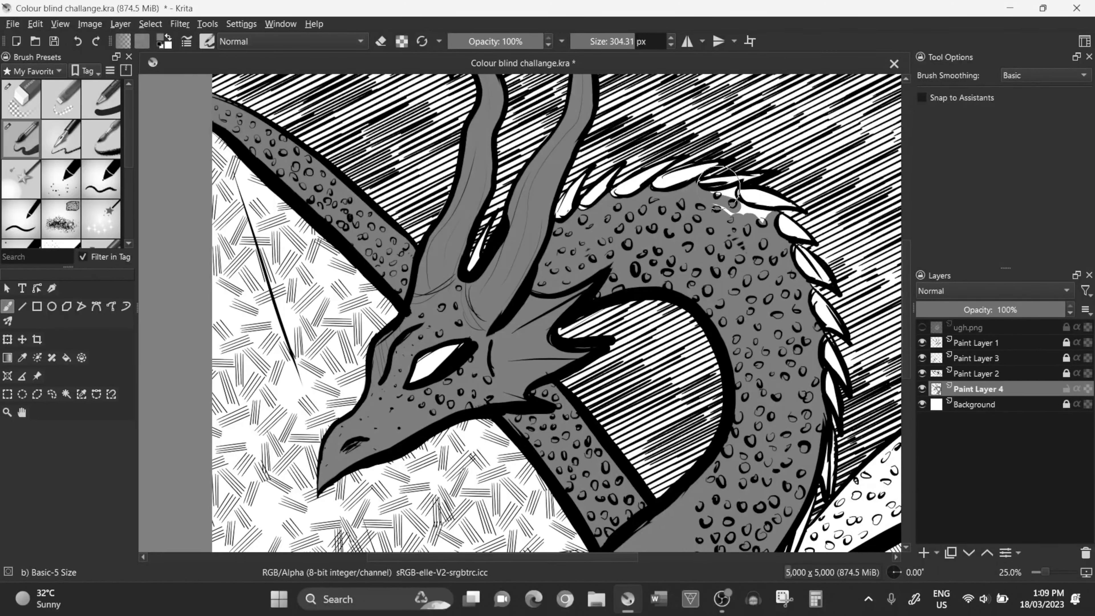
scroll(775, 214, "down", 3)
left_click_drag(604, 414, 759, 233)
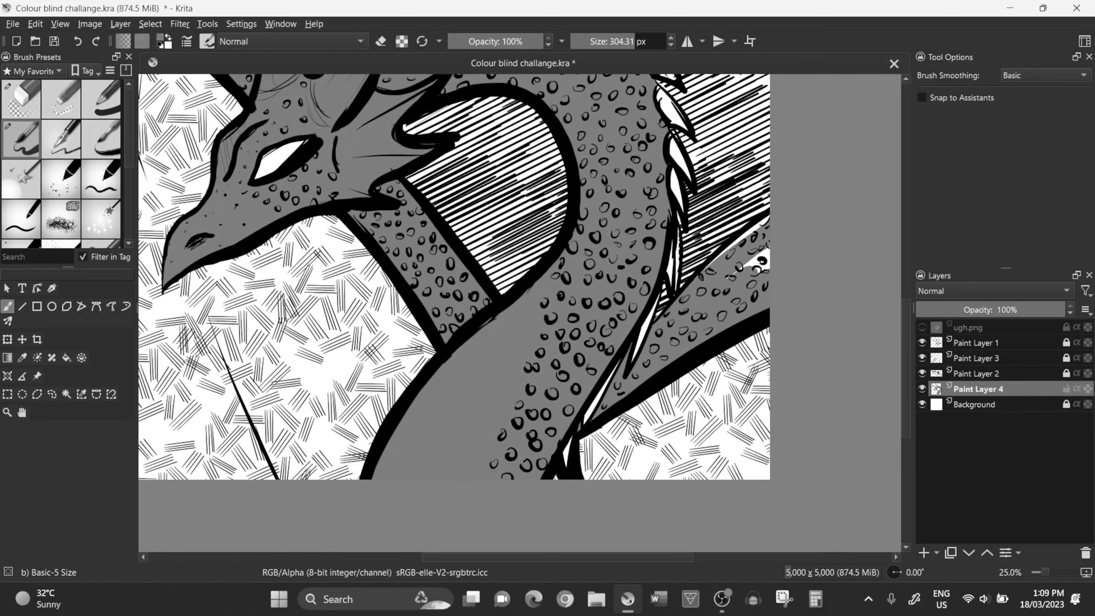
left_click_drag(707, 267, 768, 220)
scroll(732, 259, "down", 3)
Sample a colour from the ugh.png layer and paint lighter tone on the neck and head on a clipped layer
left_click(921, 327)
key("p")
key("b")
left_click(921, 328)
key("ctrl+shift+g")
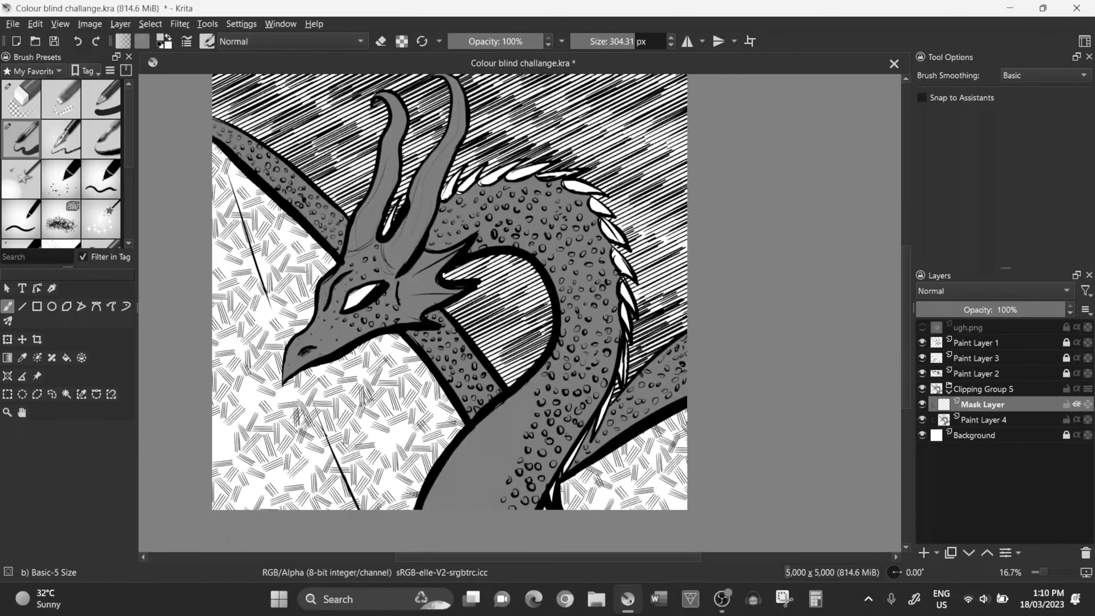
left_click_drag(550, 347, 436, 504)
mouse_move(414, 259)
left_mouse_down()
mouse_move(409, 319)
mouse_move(457, 302)
left_mouse_up()
Paint light strokes on the horns on a new layer, then add and select Paint Layer 7
left_click(150, 23)
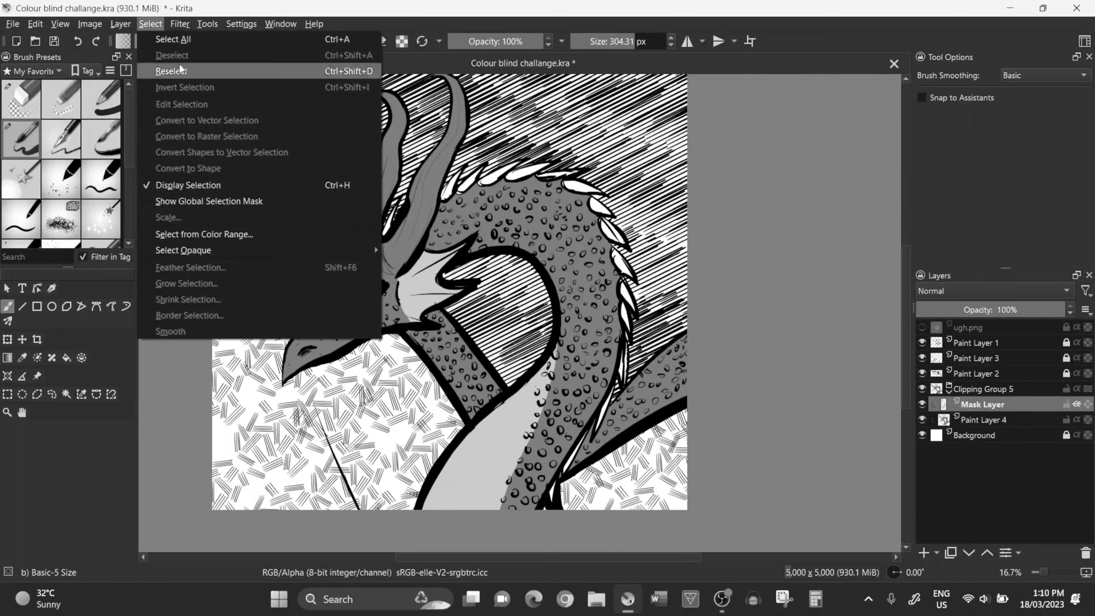
key("Escape")
key("Insert")
left_click_drag(388, 268, 458, 78)
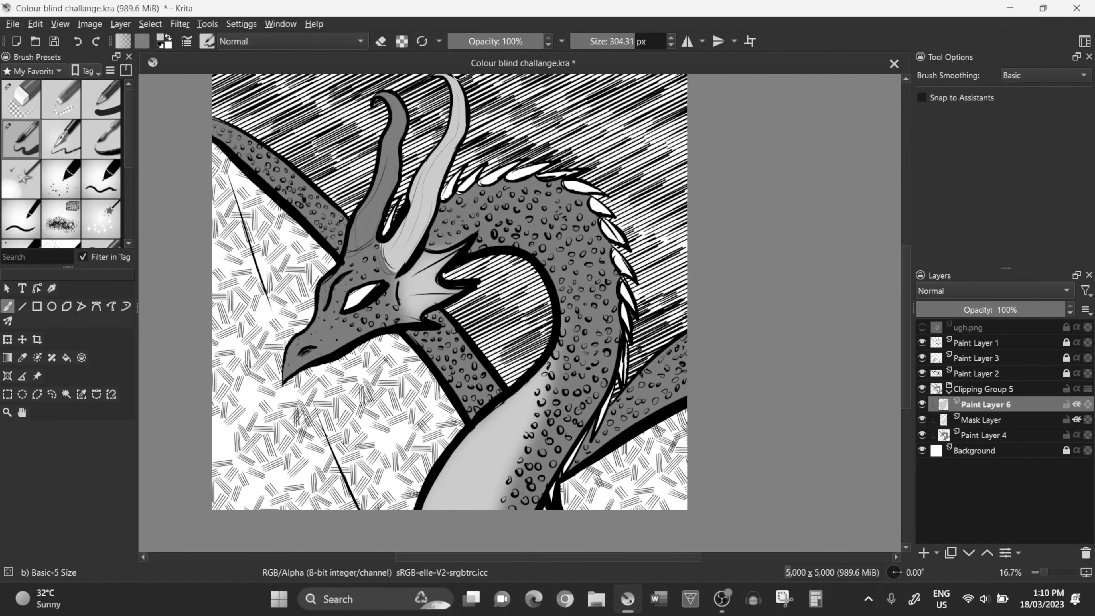
key("Insert")
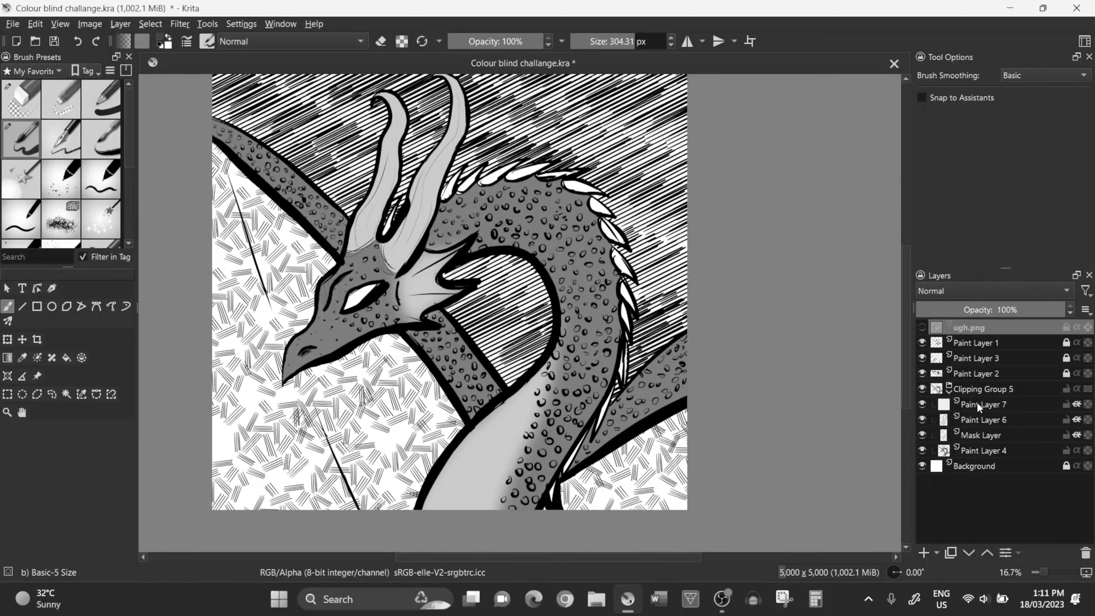
left_click(979, 408)
Paint dark shading on the neck, wing and head and soften it with Gaussian Blur
left_click_drag(440, 322, 483, 399)
left_click_drag(603, 414, 457, 376)
mouse_move(408, 315)
left_mouse_down()
mouse_move(353, 337)
mouse_move(410, 241)
mouse_move(552, 259)
mouse_move(431, 475)
left_mouse_up()
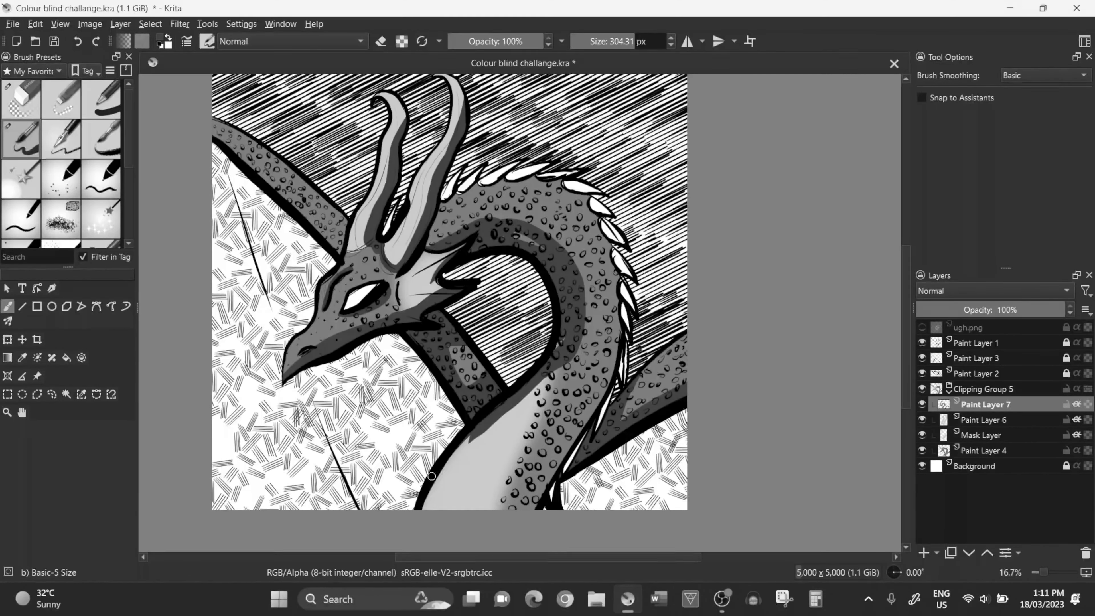
left_click(180, 24)
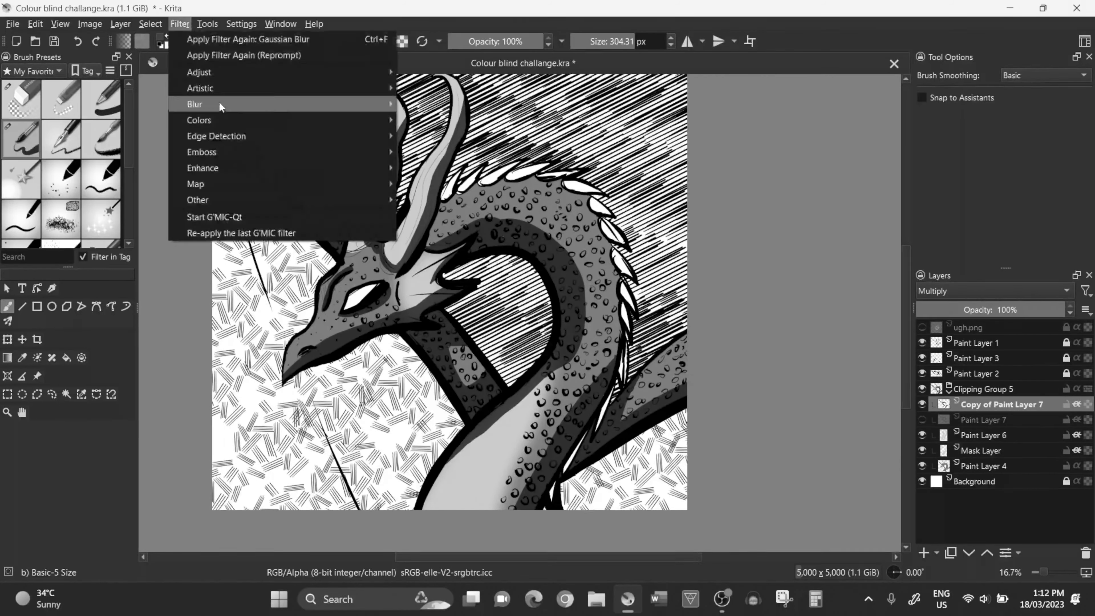
left_click(926, 317)
left_click(921, 419)
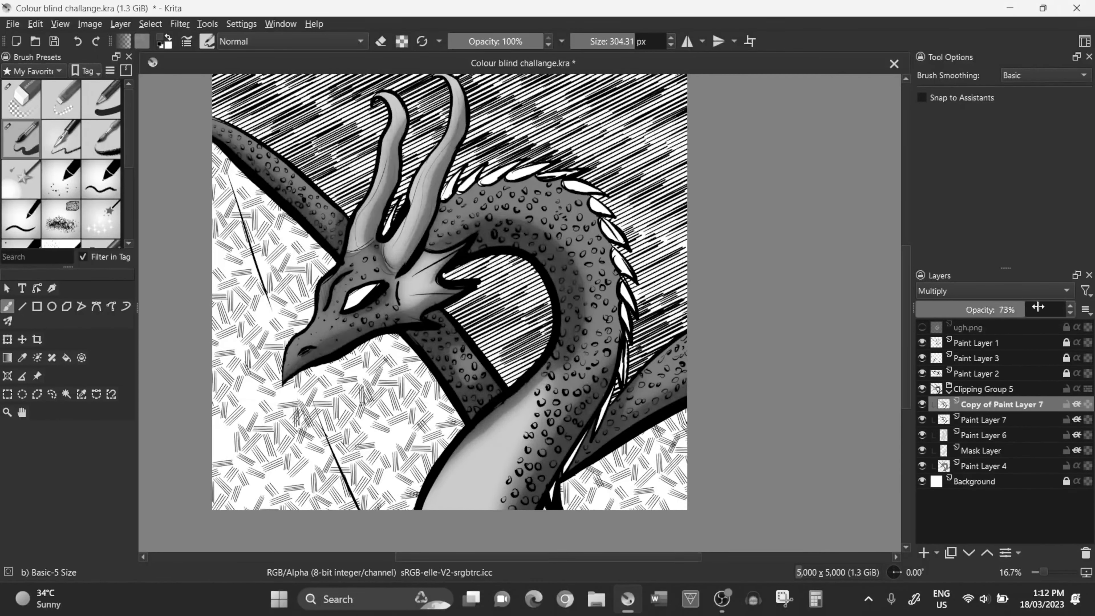
key("Insert")
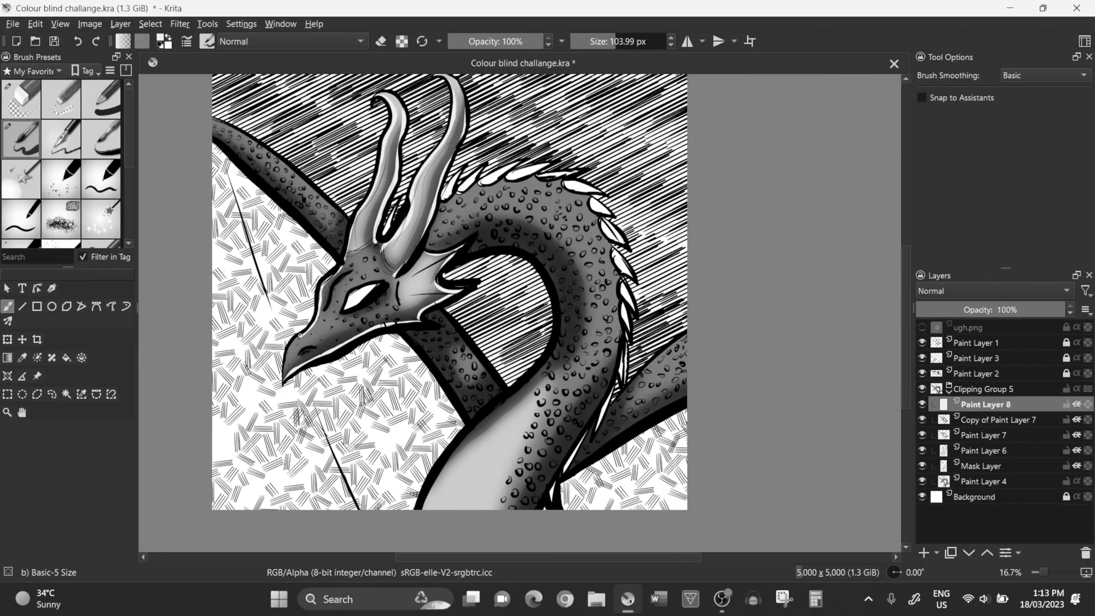
Paint light highlights along the upper wing bone and both edges of the neck
left_click_drag(294, 168, 494, 382)
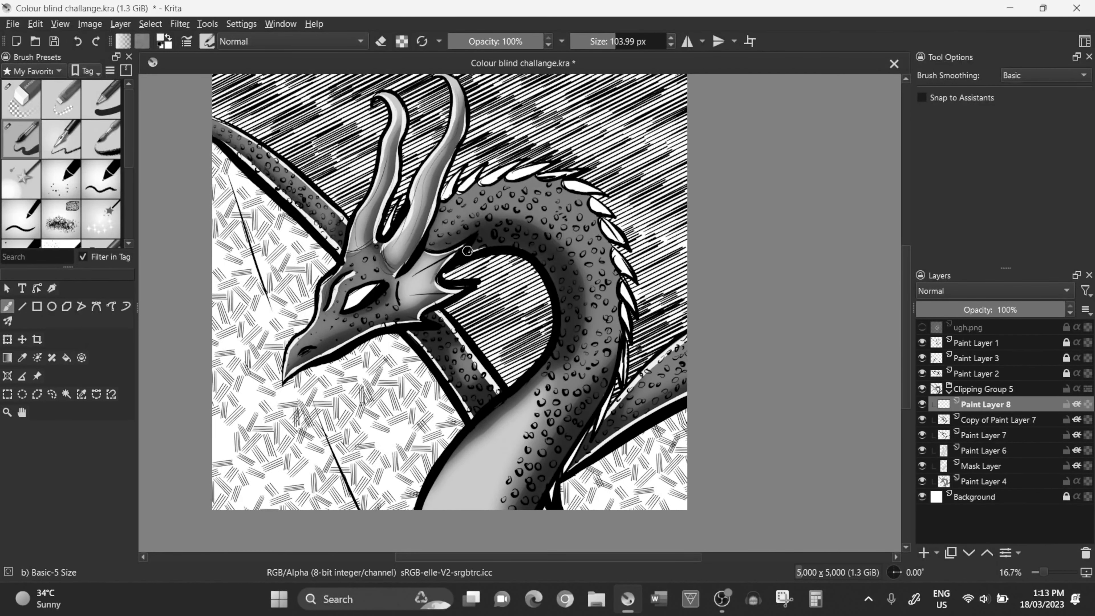
left_click_drag(561, 287, 425, 509)
left_click_drag(620, 349, 537, 509)
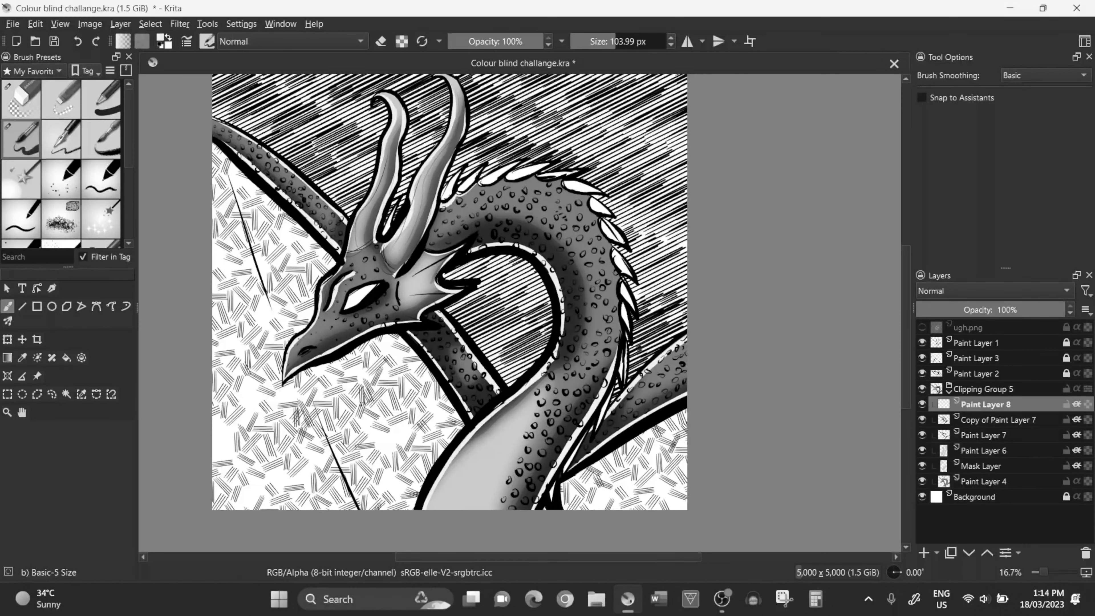
On a new layer, highlight the arm, head, horns, neck and body, Gaussian-blur it, and duplicate Paint Layer 8
key("Insert")
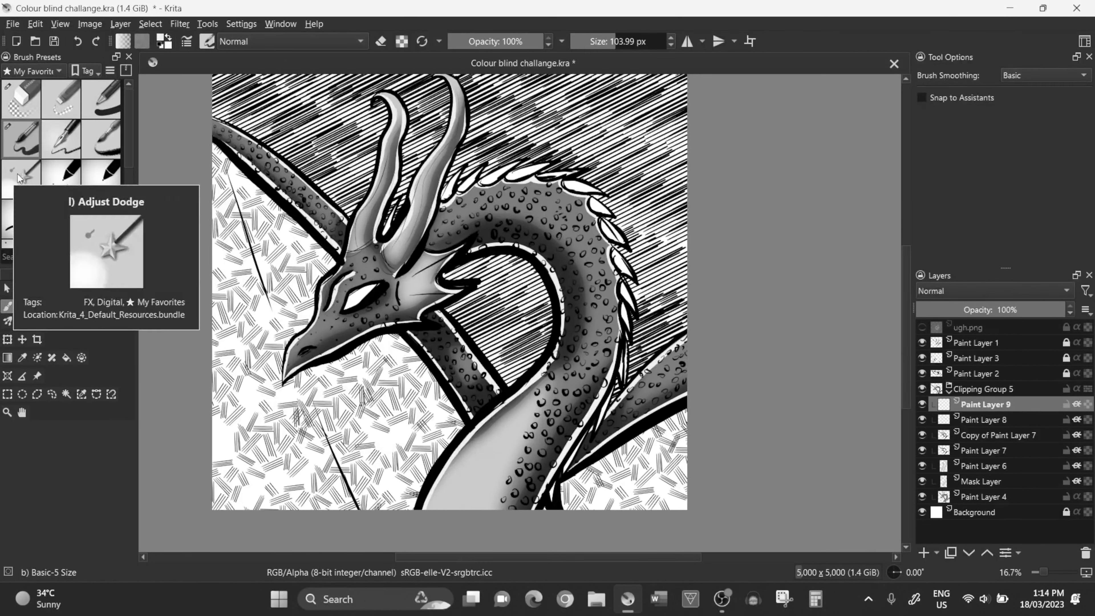
mouse_move(215, 126)
left_mouse_down()
mouse_move(345, 224)
mouse_move(301, 354)
left_mouse_up()
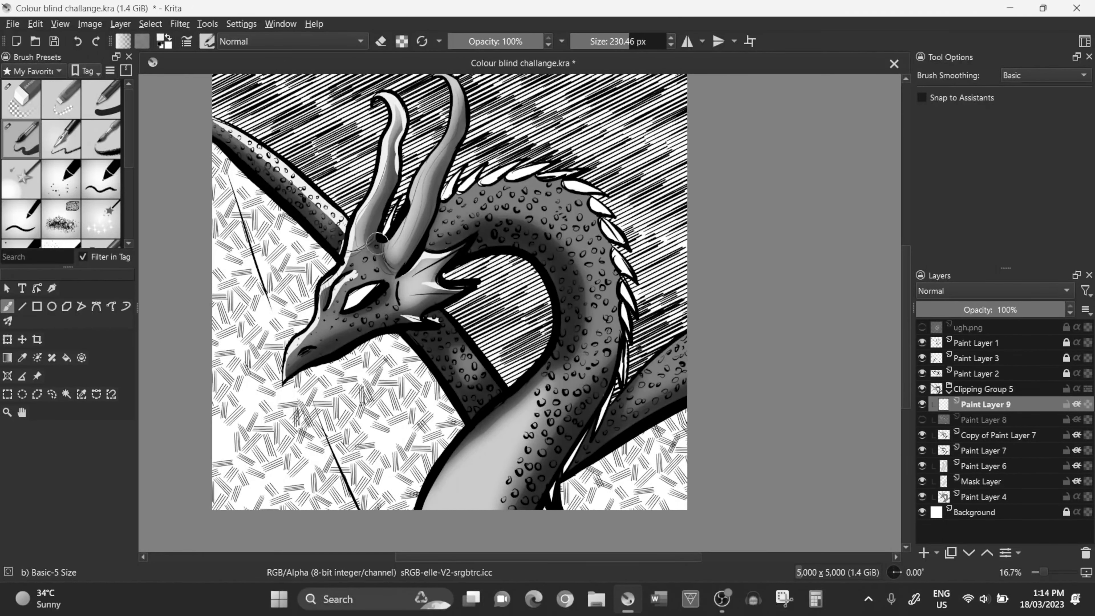
left_click_drag(378, 241, 431, 112)
left_click_drag(594, 225, 457, 505)
left_click_drag(466, 315, 647, 414)
left_click(180, 23)
left_click(225, 48)
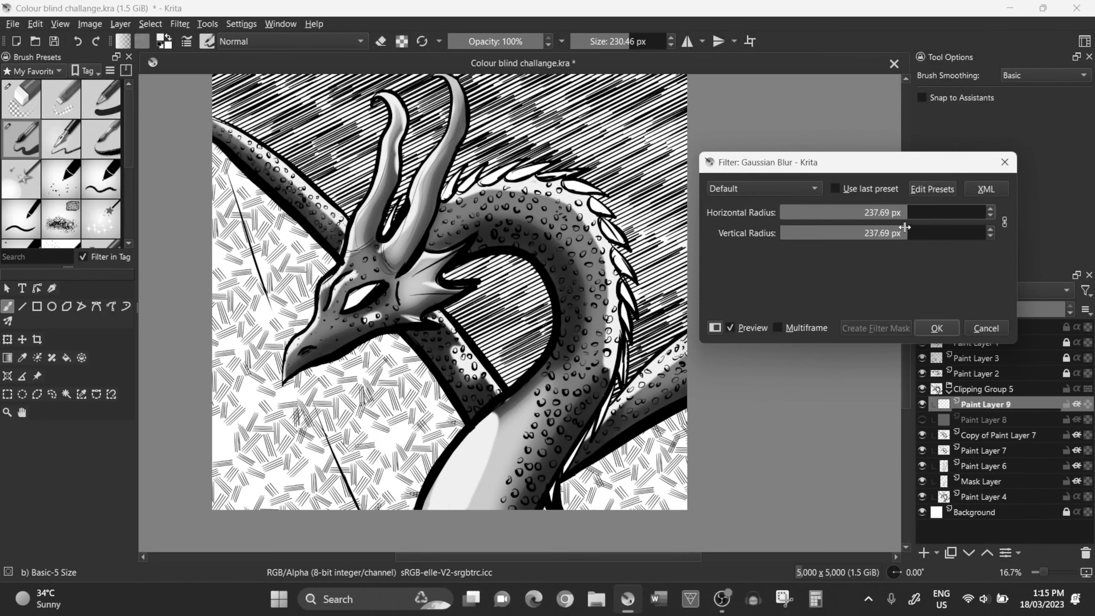
left_click(937, 328)
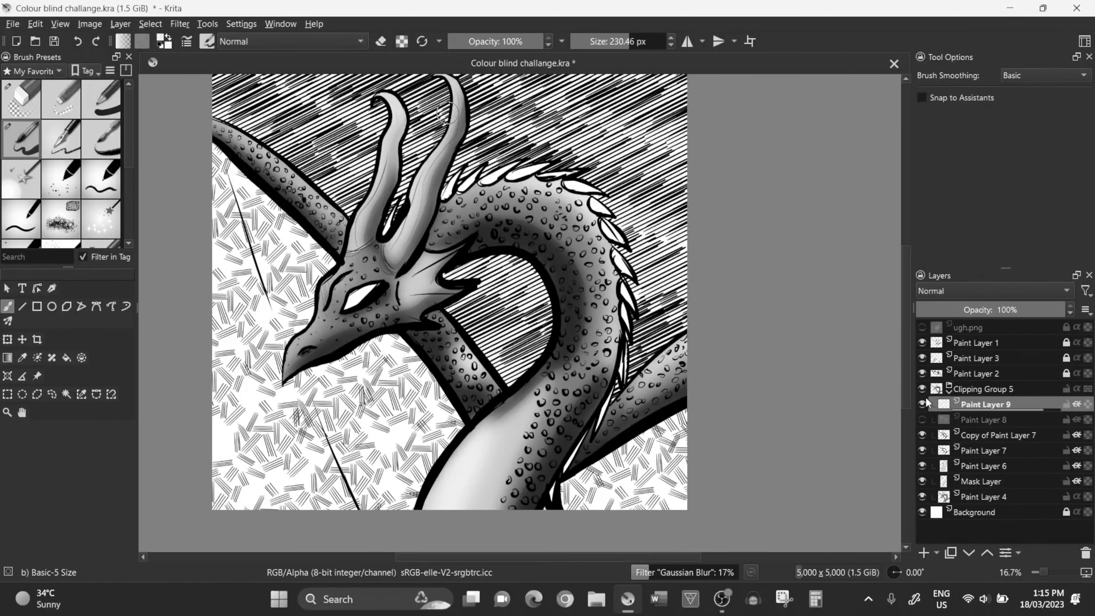
left_click(976, 286)
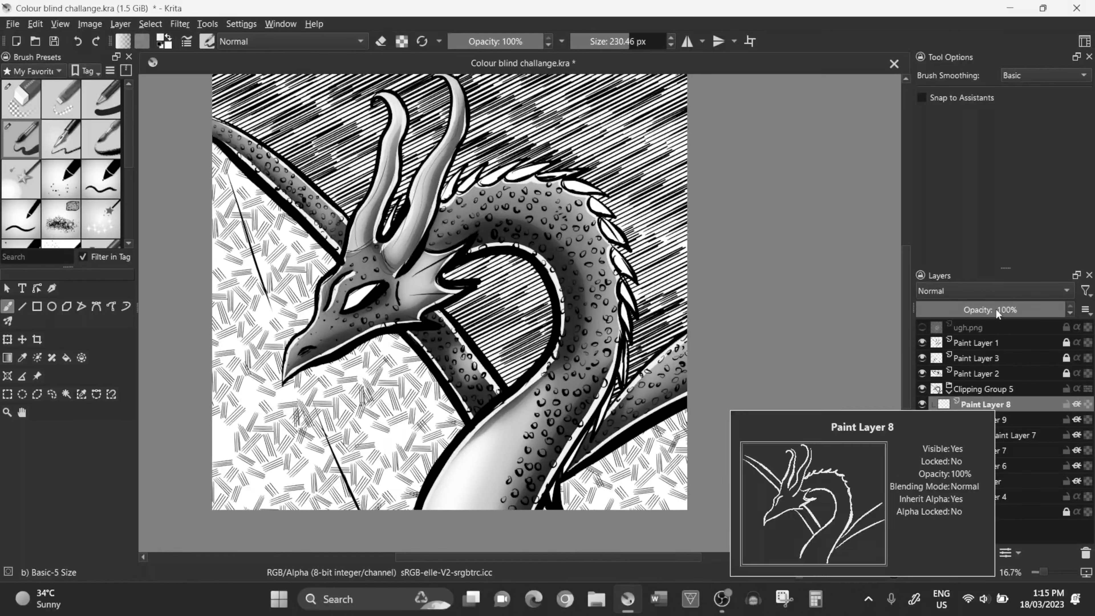
left_click(951, 553)
Paint grey shading over the wings on a new layer wrapped in a clipping group
key("Insert")
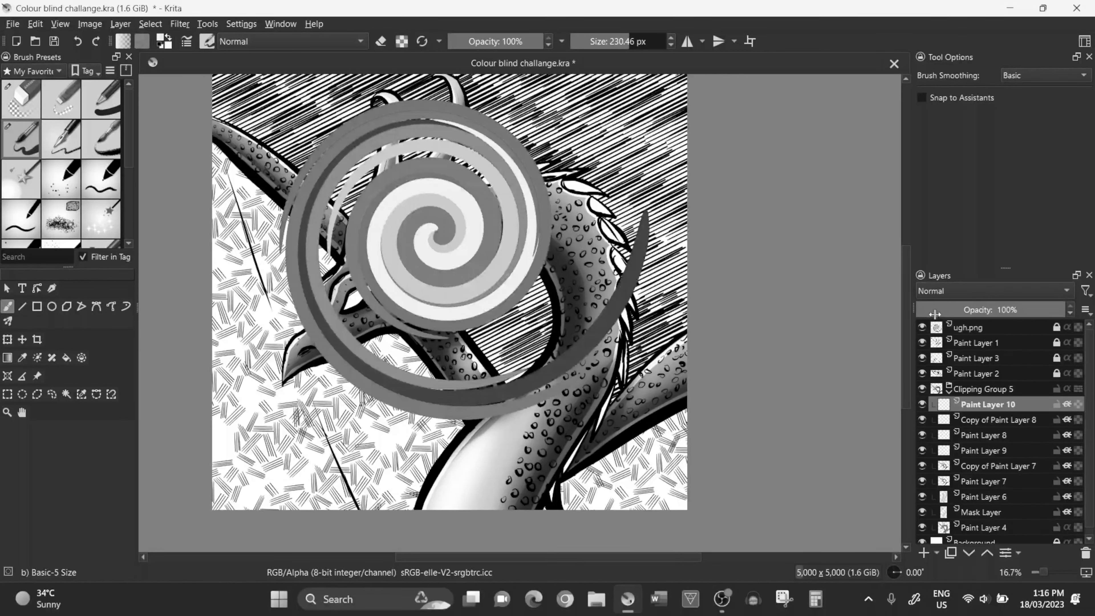
left_click(101, 99)
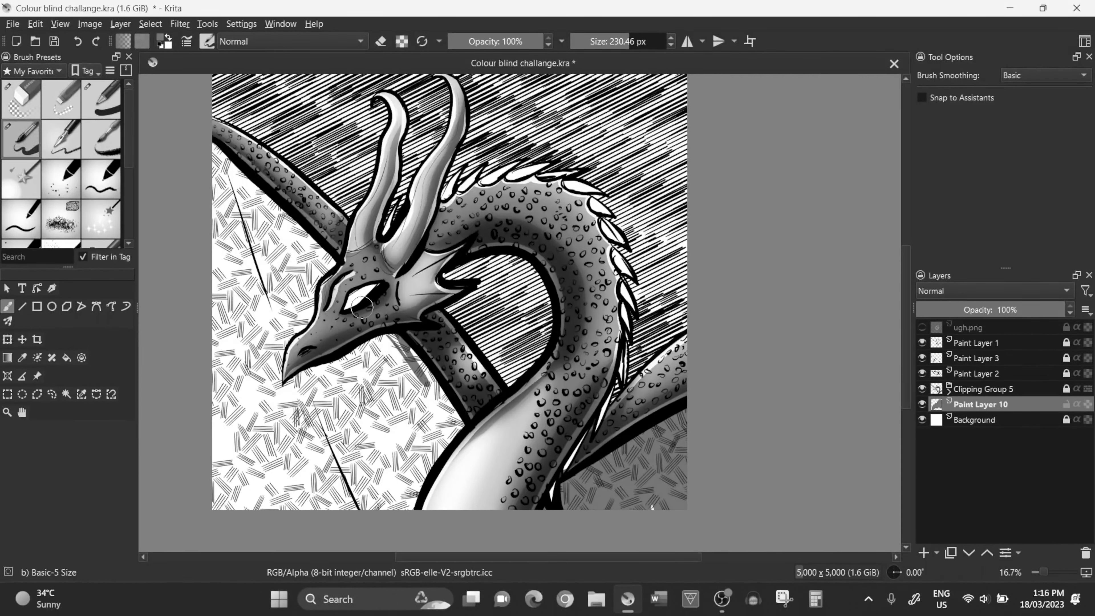
mouse_move(410, 367)
left_mouse_down()
mouse_move(259, 302)
mouse_move(414, 496)
left_mouse_up()
right_click(985, 404)
left_click(983, 403)
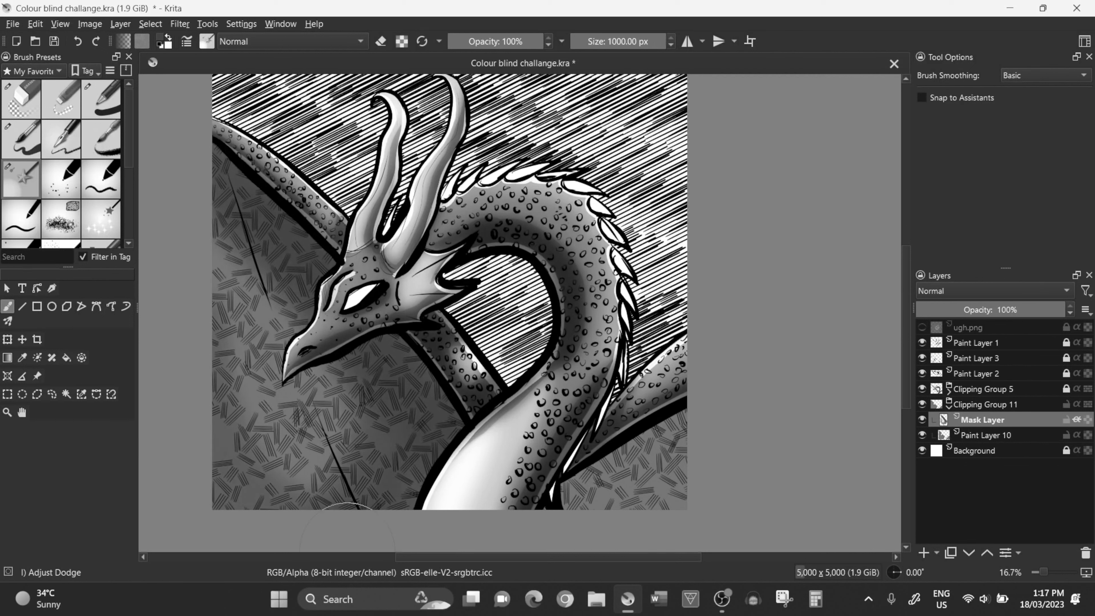
Blur the new wing shading and set Paint Layer 14 to Multiply at 56% opacity
key("Insert")
key("Insert")
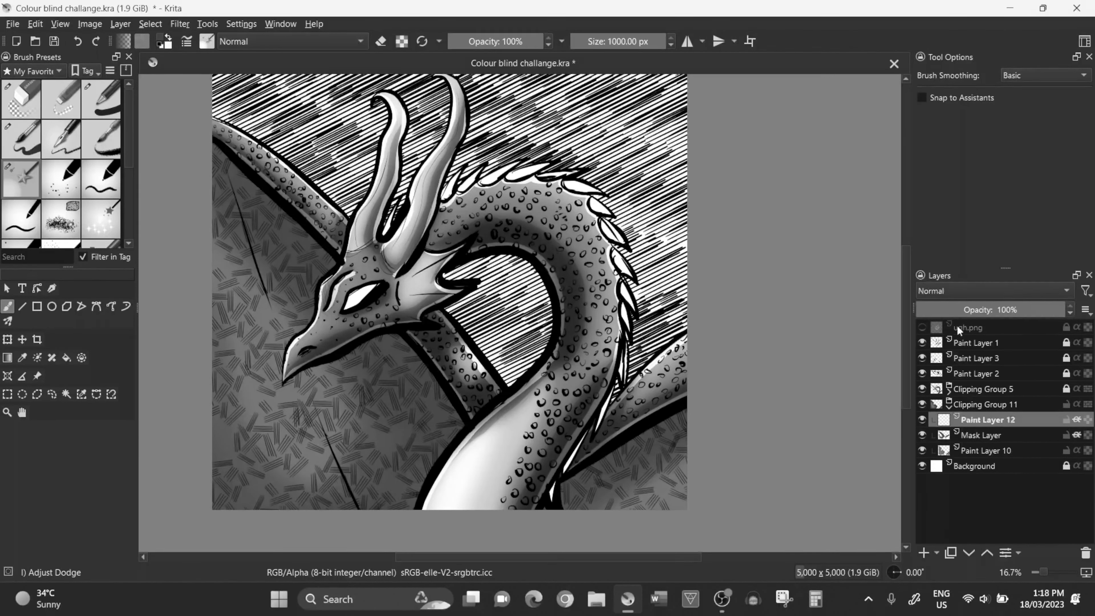
left_click(30, 144)
key("ctrl+alt+f")
left_click(981, 326)
Merge the clipping group and add a dark fill layer beneath the dragon to darken the sky
key("Insert")
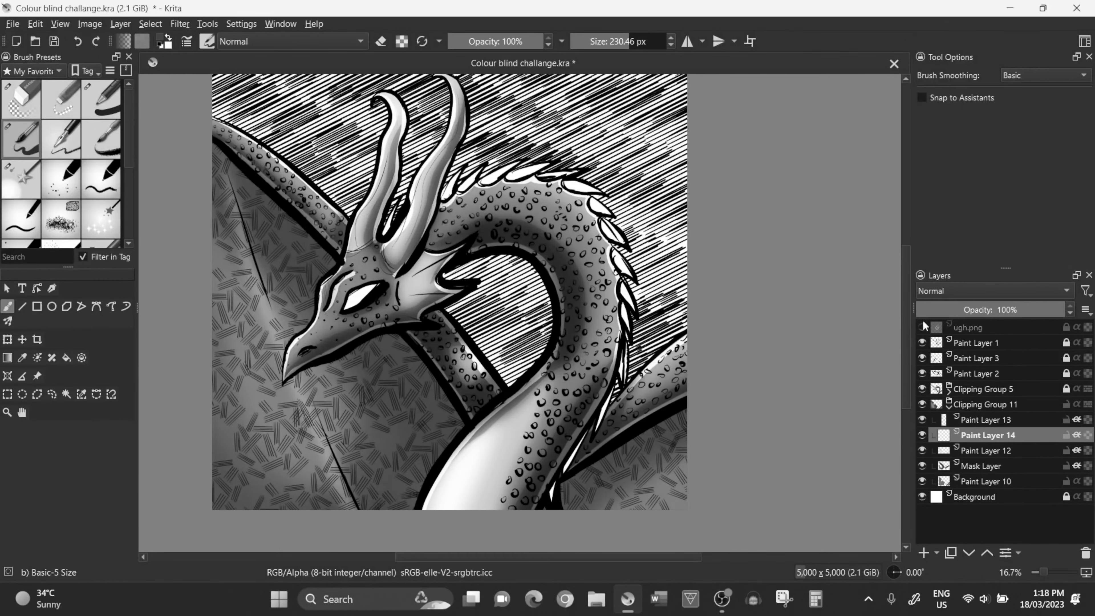
key("alt+shift+m")
left_click_drag(1044, 310, 999, 310)
key("Insert")
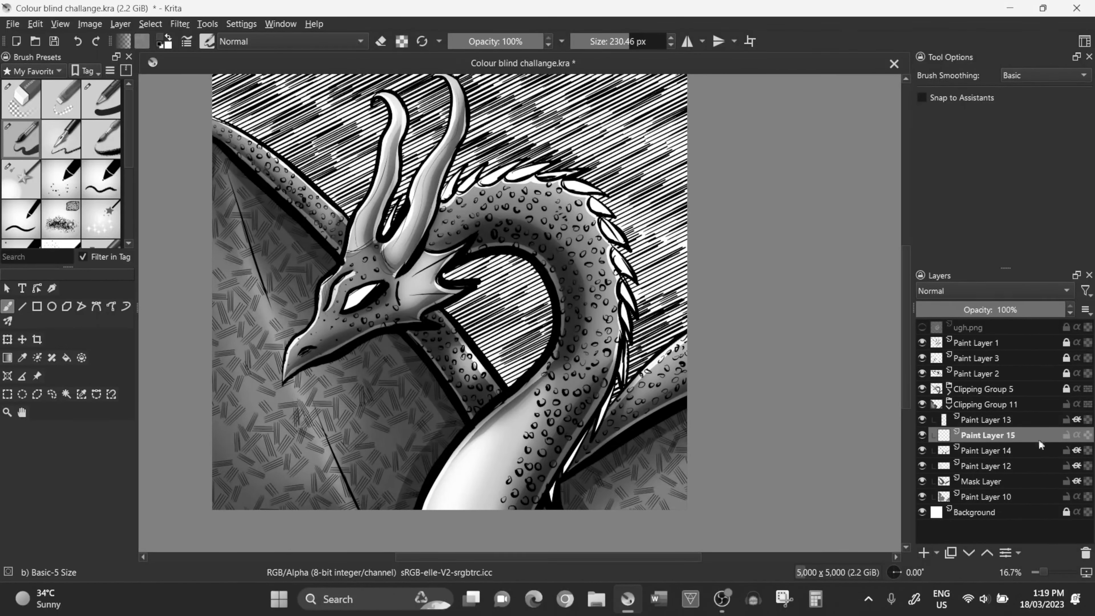
key("e")
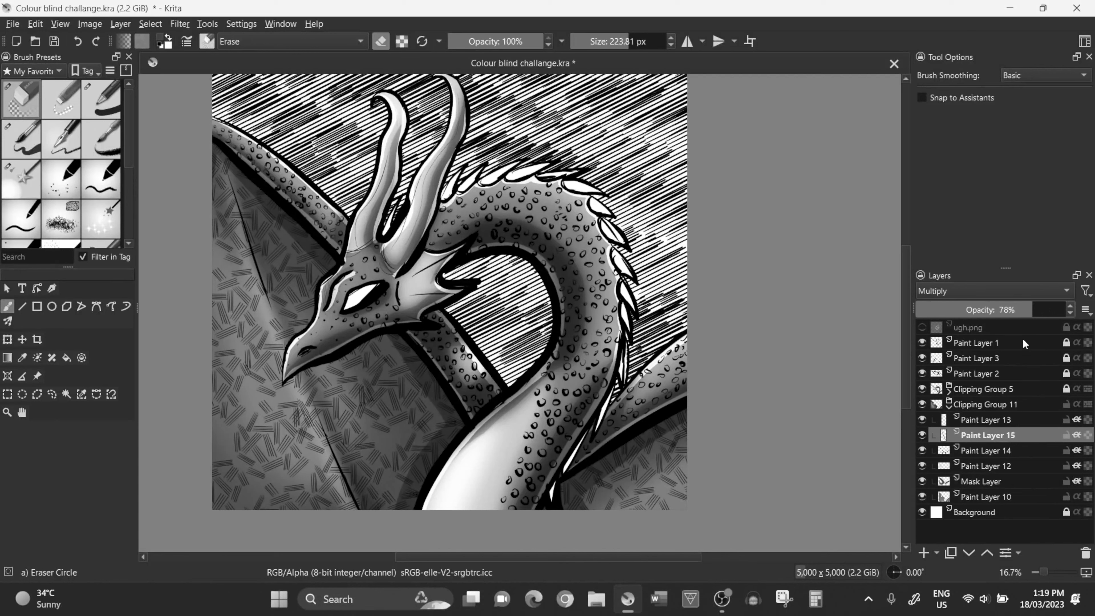
key("ctrl+e")
key("/")
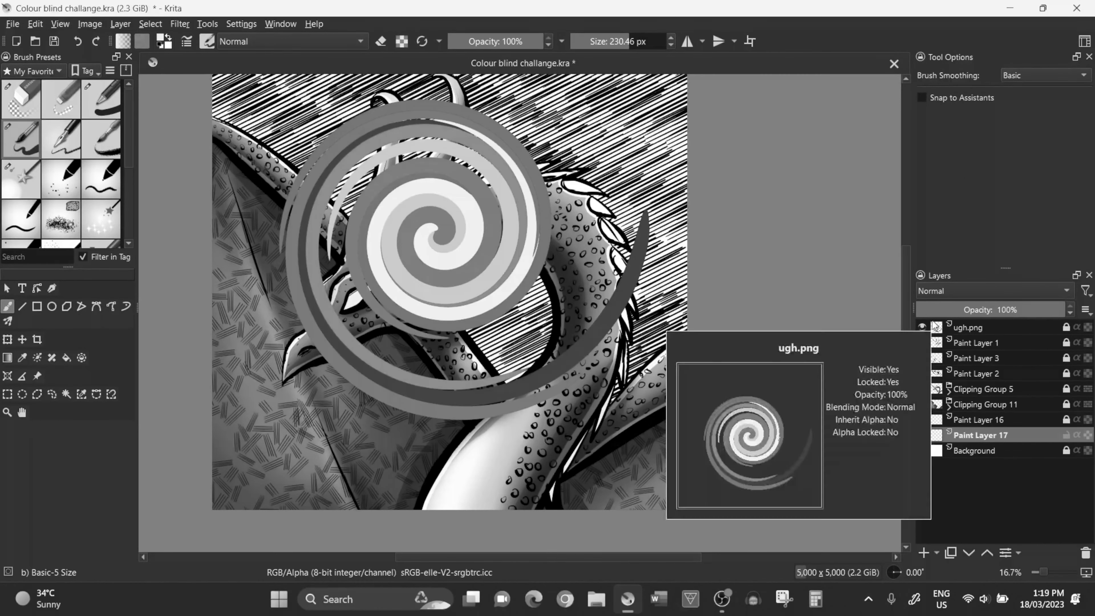
key("p")
left_click(593, 486)
Lighten the spines along the dragon's back and erase the excess paint around them
key("b")
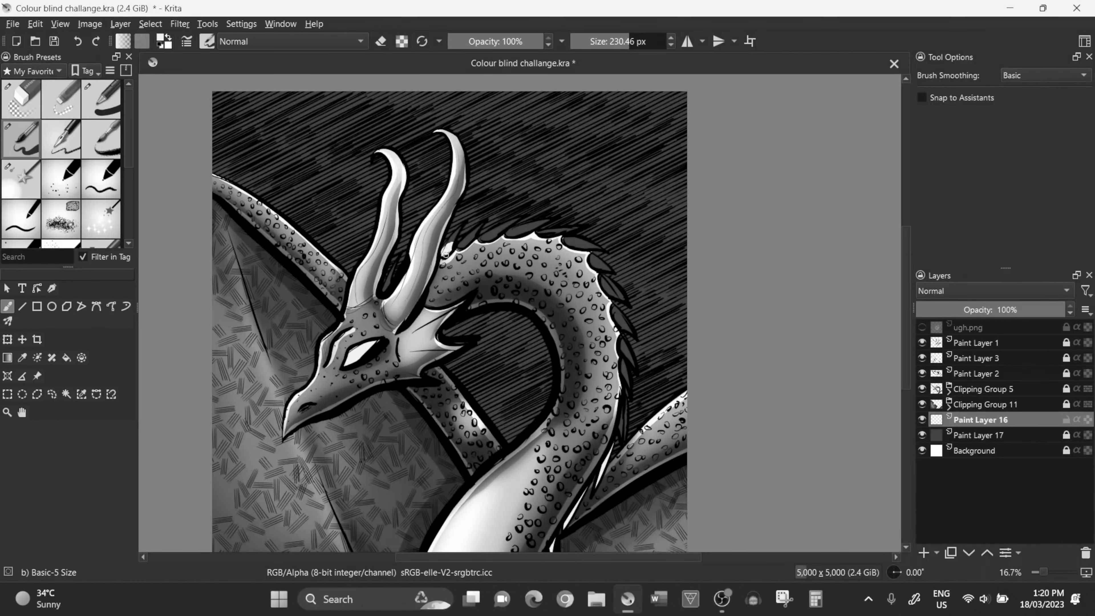
key("/")
left_click_drag(593, 247, 632, 384)
key("/")
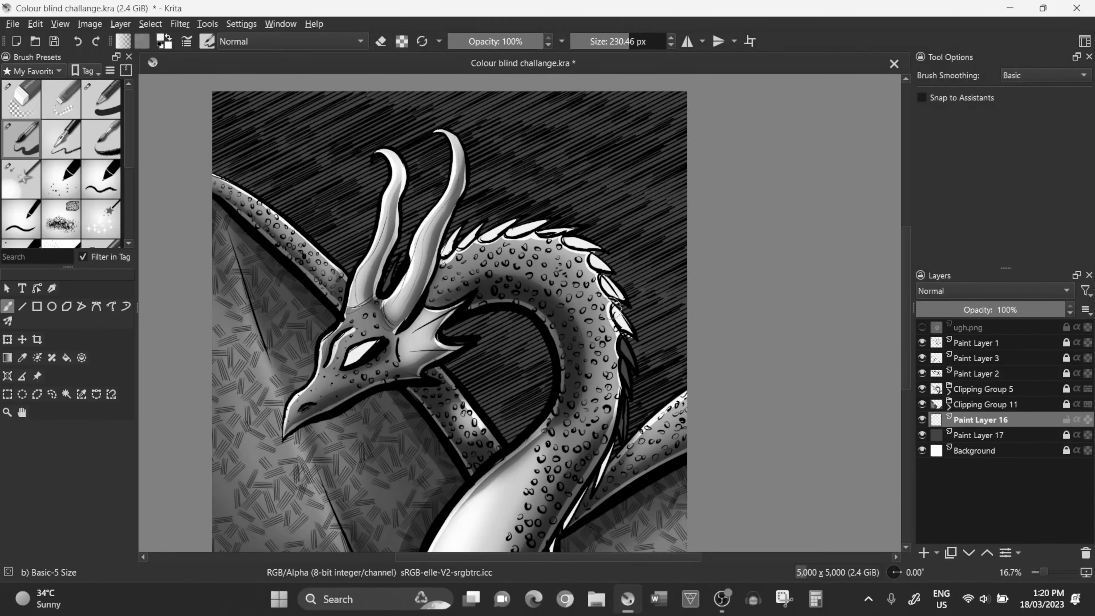
key("/")
left_click_drag(625, 436, 626, 391)
key("slash")
scroll(611, 245, "down", 1)
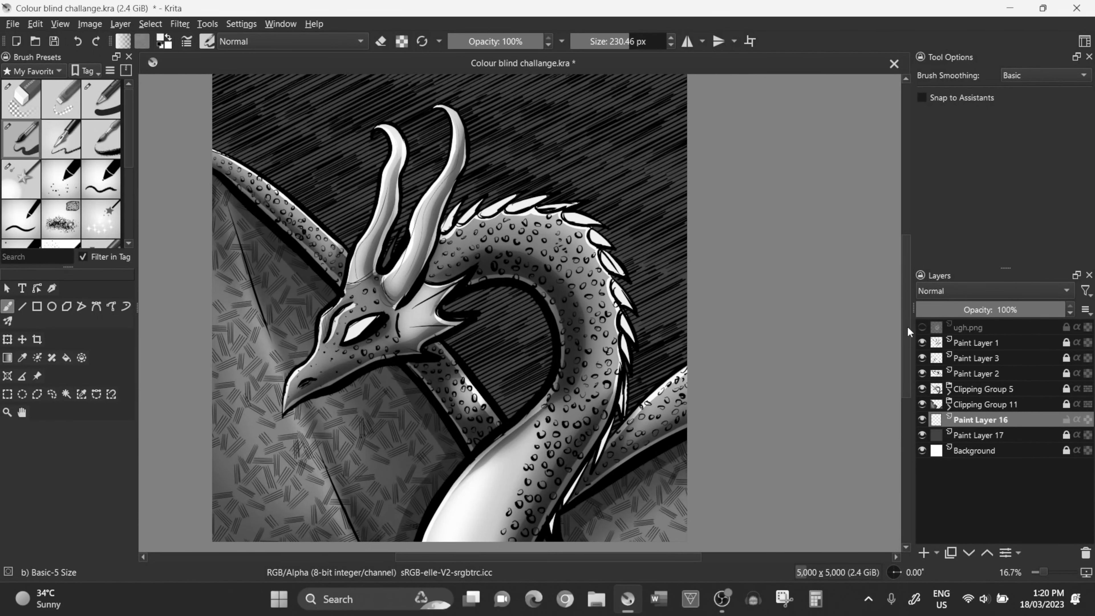
Merge Paint Layer 16's clipping group and move Paint Layer 2 below Paint Layer 19
key("ctrl+shift+g")
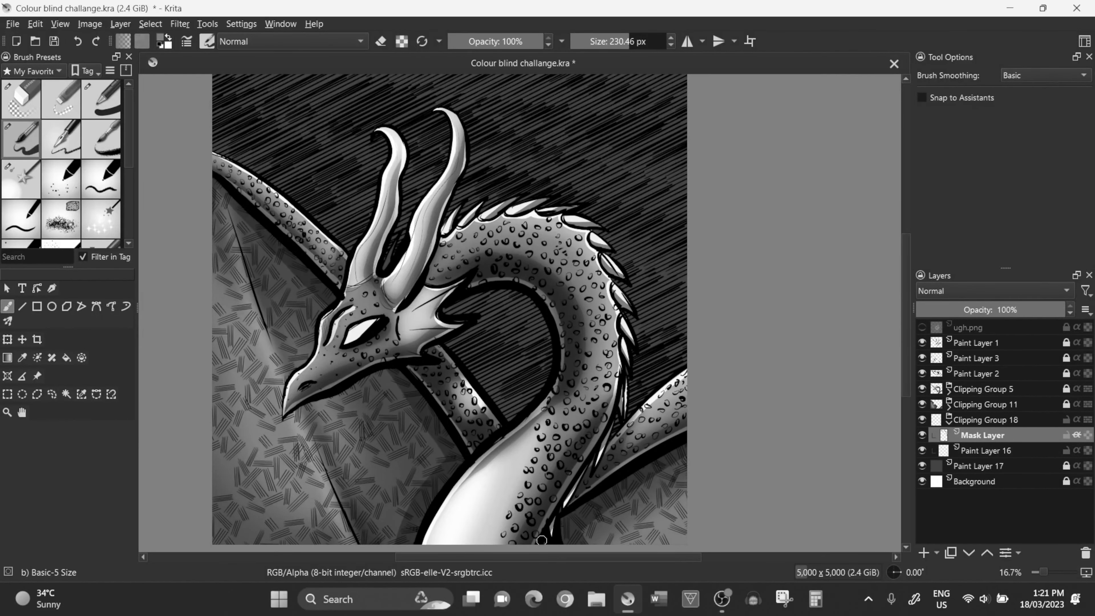
key("ctrl+e")
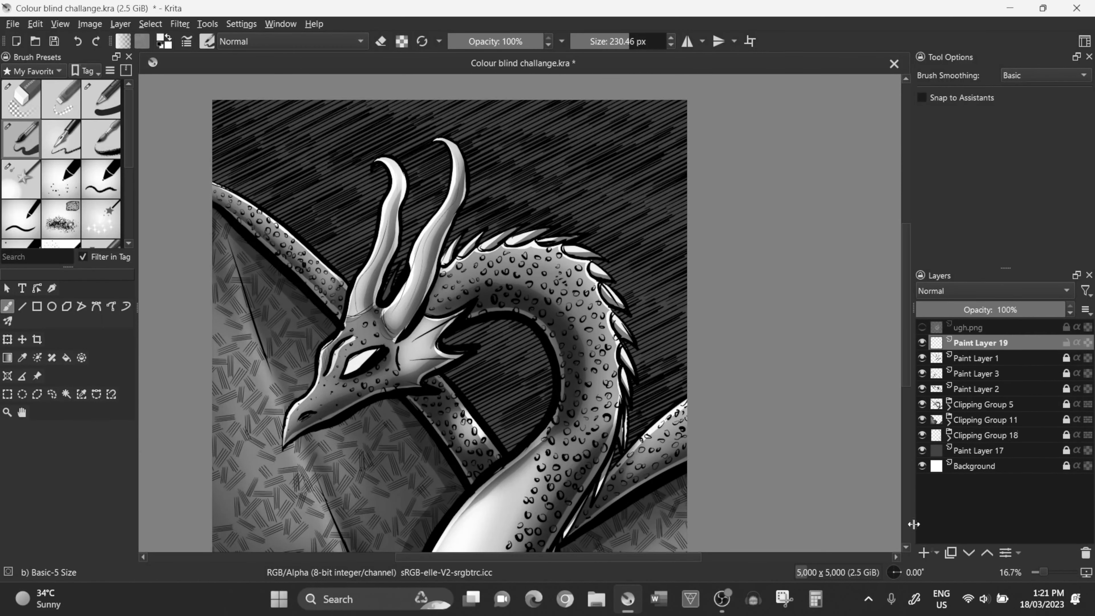
left_click_drag(948, 373, 948, 435)
Draw two white lightning bolts, then duplicate the layer and Gaussian-blur the copy for a glow
left_click_drag(587, 198, 647, 427)
left_click_drag(478, 100, 479, 220)
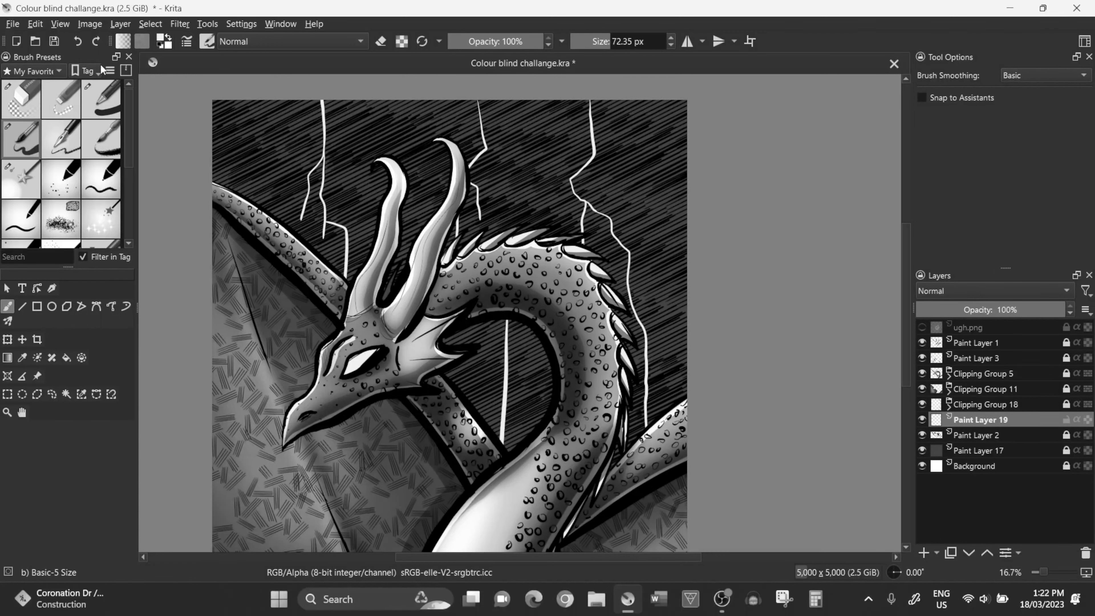
key("ctrl+j")
left_click(180, 24)
left_click(243, 55)
left_click(984, 326)
key("minus")
left_click(1049, 344)
Add the signature layer, remove a stray stroke, and pick a brush from the My Favorites set
key("ctrl+v")
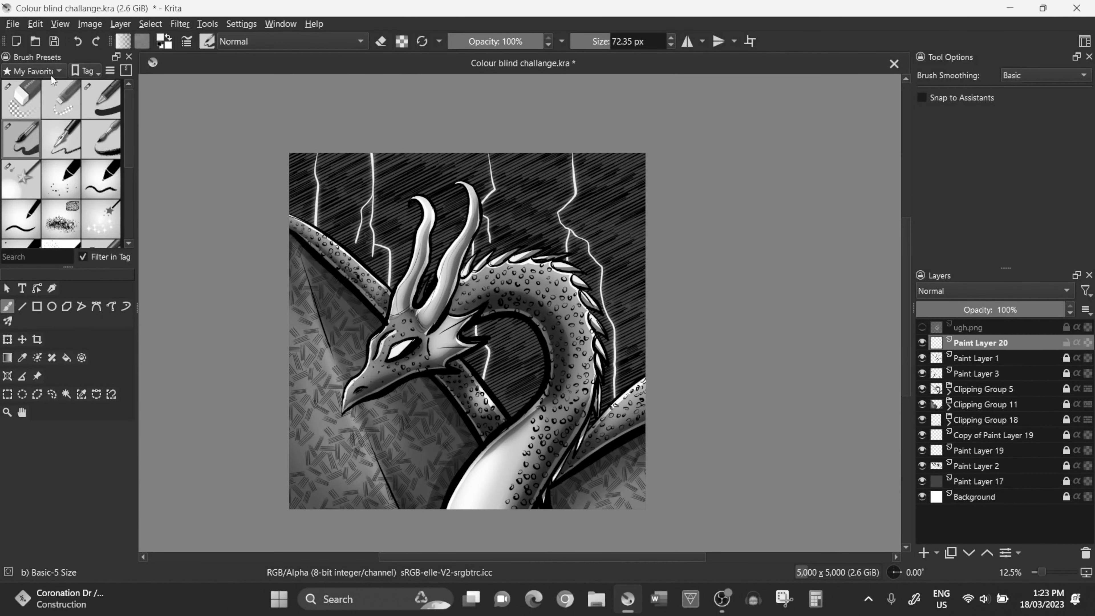
key("ctrl+t")
left_click(32, 70)
left_click(38, 240)
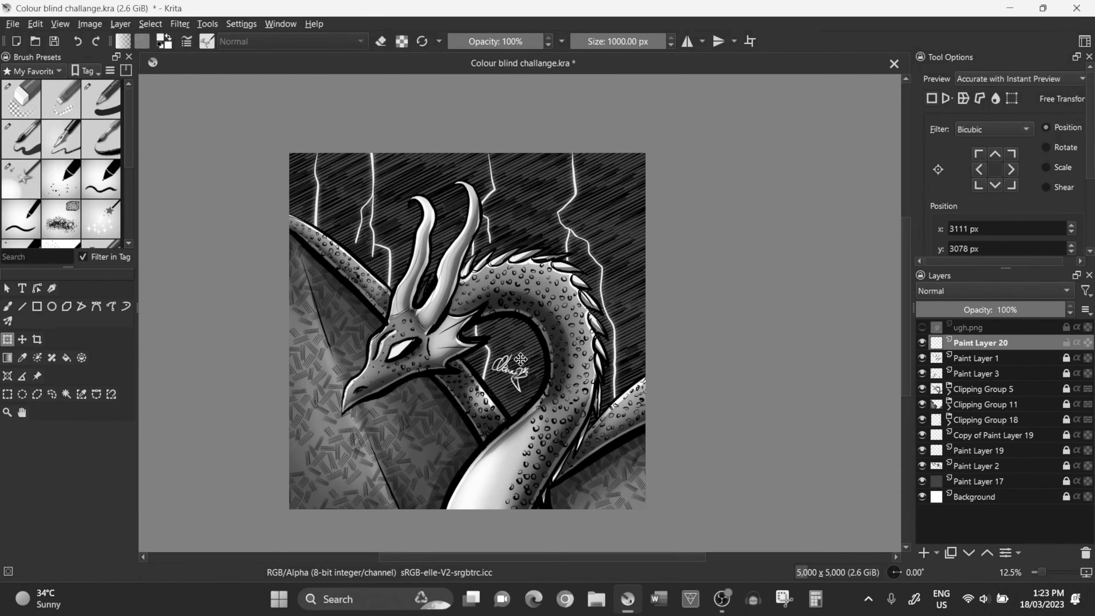
key("b")
left_click(77, 41)
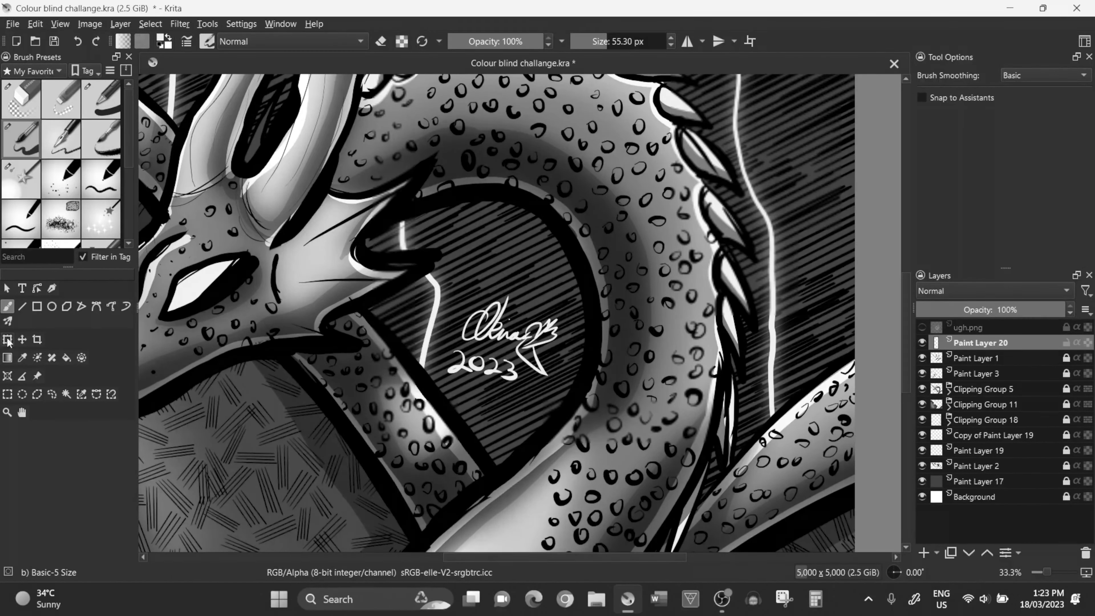
Move the signature up by the neck, lower its opacity to 24%, and view canvas-only fullscreen
key("ctrl+t")
left_click_drag(509, 345, 501, 242)
left_click_drag(1034, 309, 953, 310)
key("2")
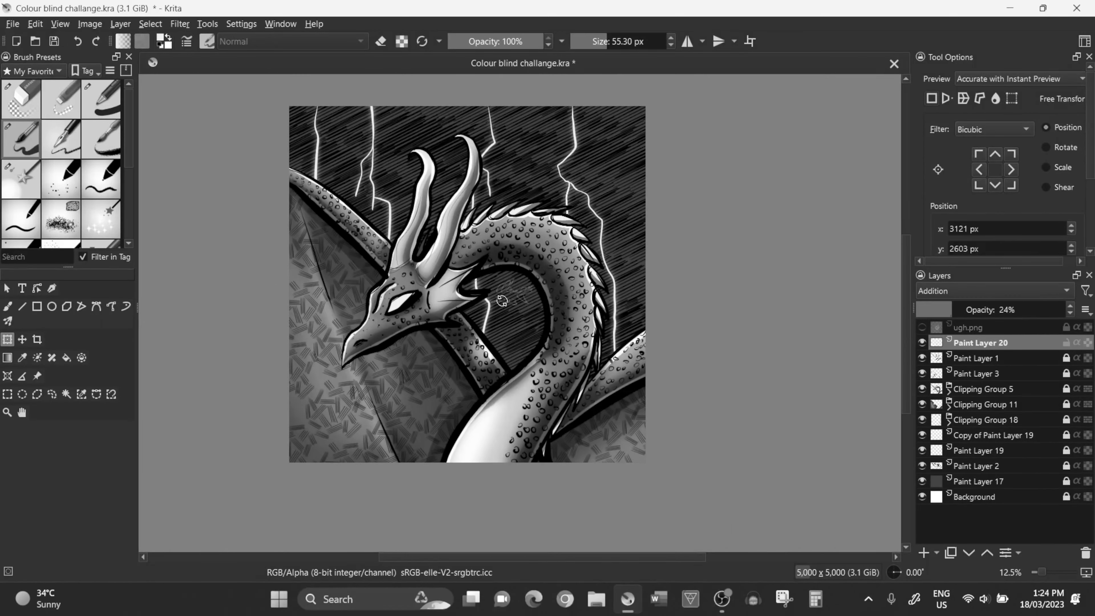
left_click(987, 358)
key("Tab")
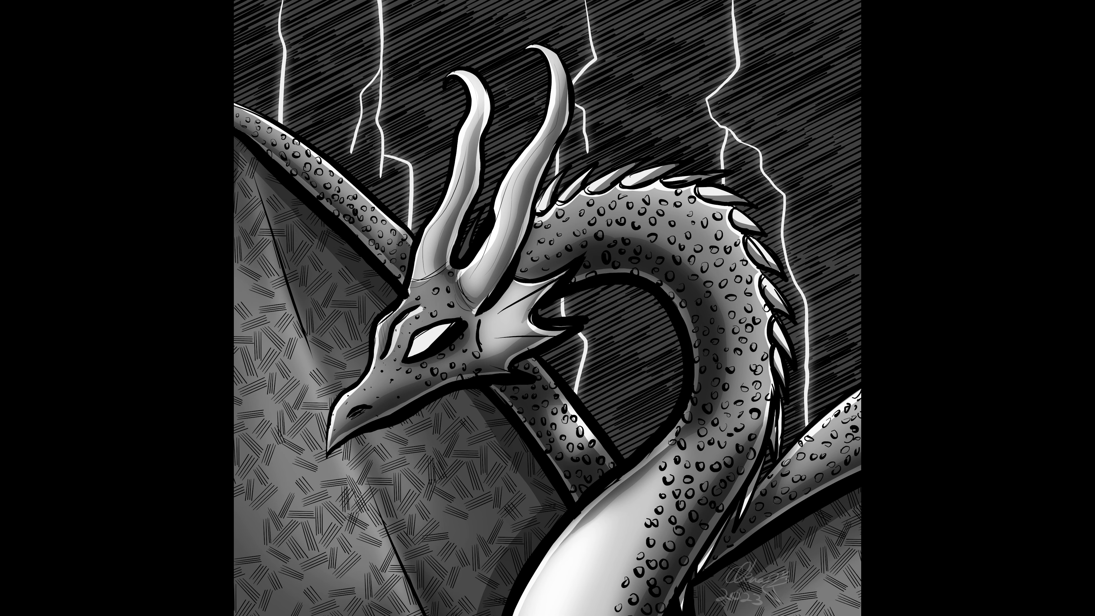